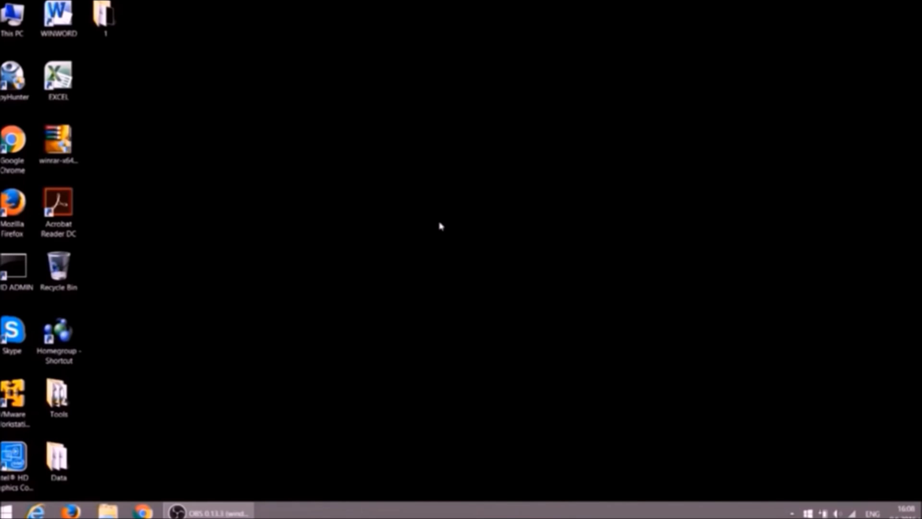
- Enable Minimal safe boot in System Configuration (msconfig) and apply it with OK
{"action": "key", "text": "super+r"}
{"action": "type", "text": "msc"}
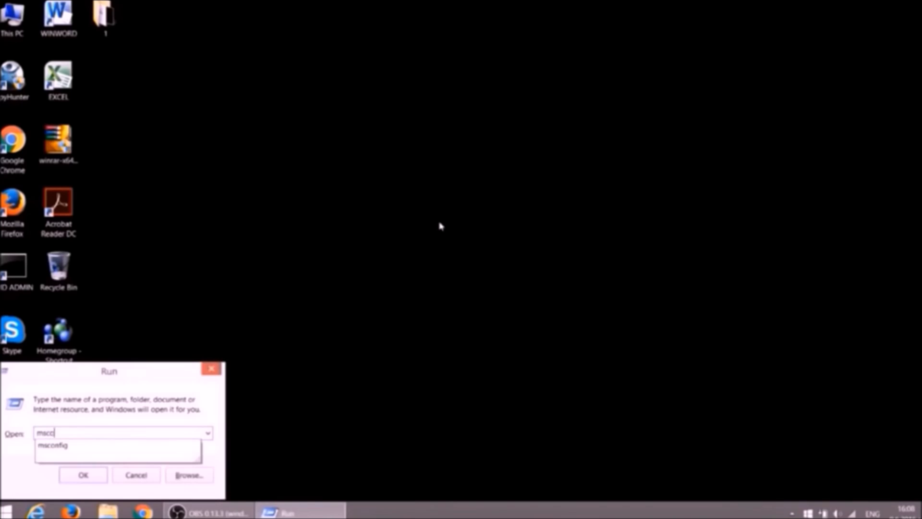
{"action": "type", "text": "onfig"}
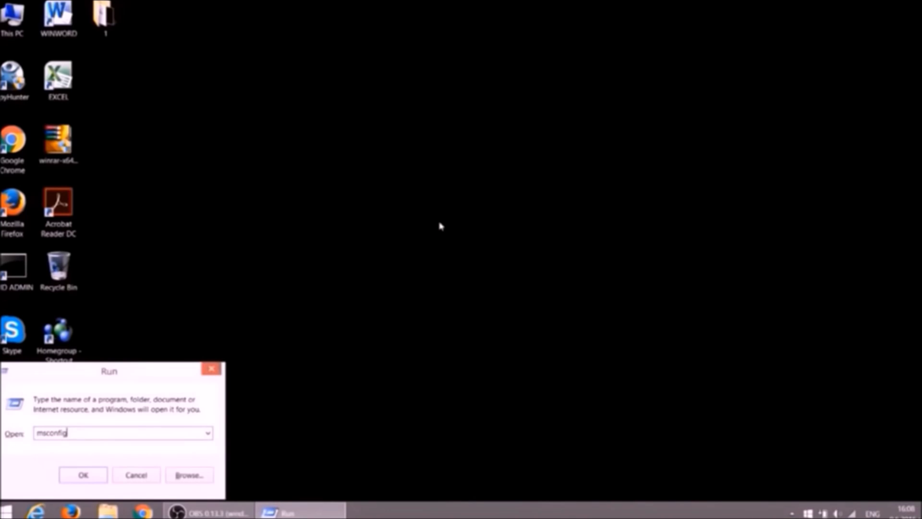
{"action": "key", "text": "Return"}
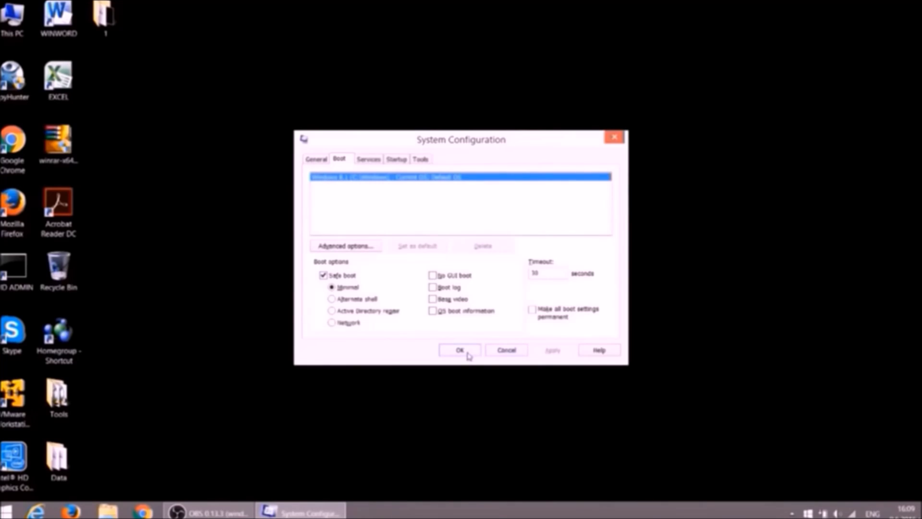
{"action": "left_click", "coordinate": [460, 350]}
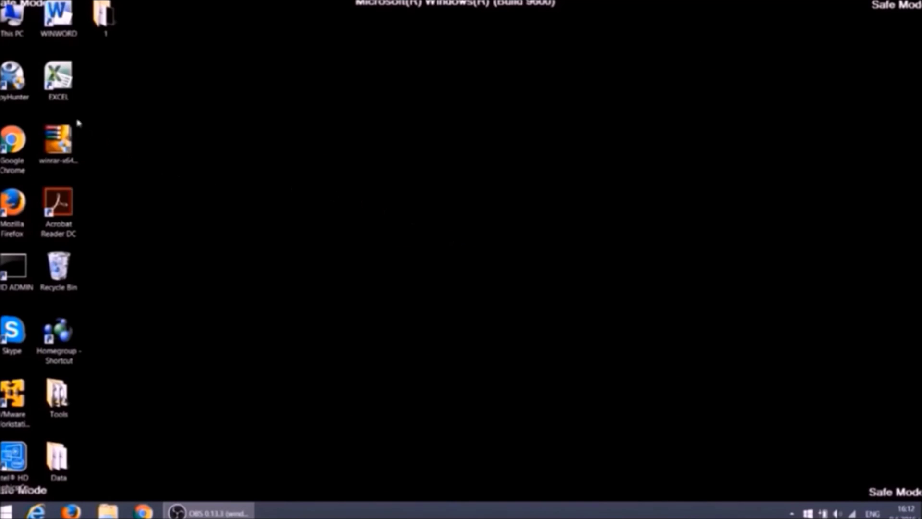
- Select the SpyHunter desktop shortcut once Windows is back in Safe Mode
{"action": "left_click", "coordinate": [19, 77]}
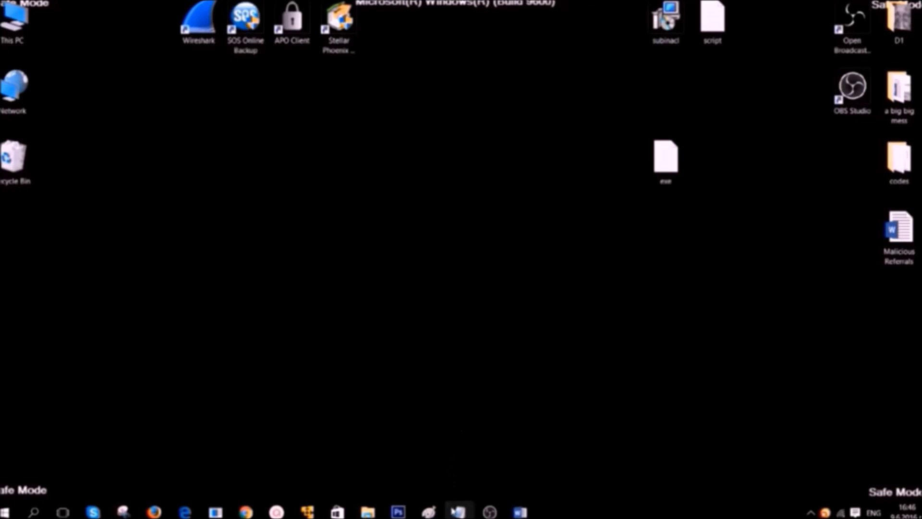
- Copy the file ID 182r8123d3_32d2389f23 from the Notepad note
{"action": "mouse_move", "coordinate": [459, 511]}
{"action": "left_click", "coordinate": [554, 478]}
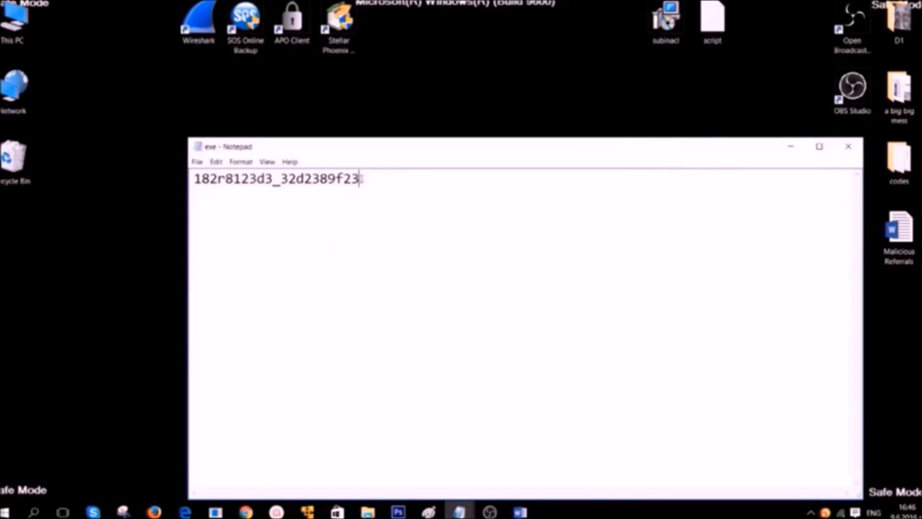
{"action": "left_click_drag", "start_coordinate": [359, 179], "coordinate": [192, 179]}
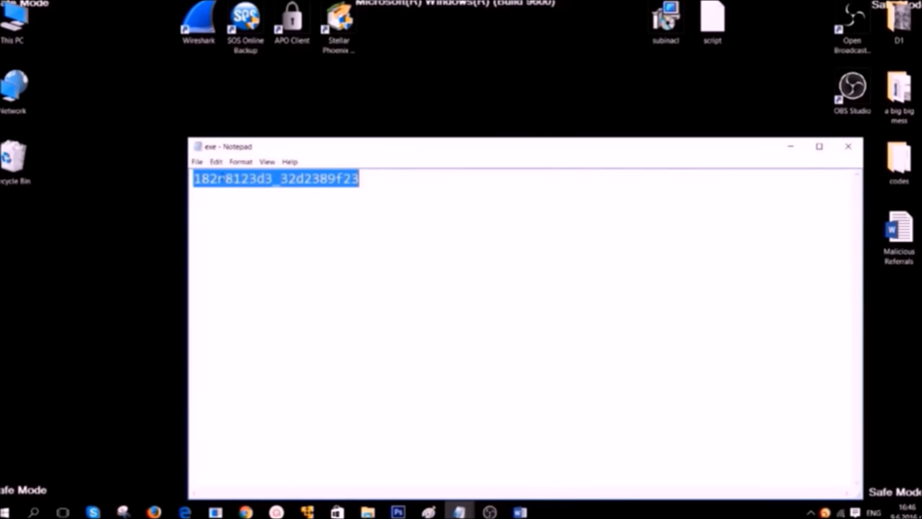
{"action": "right_click", "coordinate": [222, 180]}
{"action": "left_click", "coordinate": [245, 210]}
- Search This PC for FILEEXTENSION:EXE combined with the pasted file ID
{"action": "double_click", "coordinate": [17, 24]}
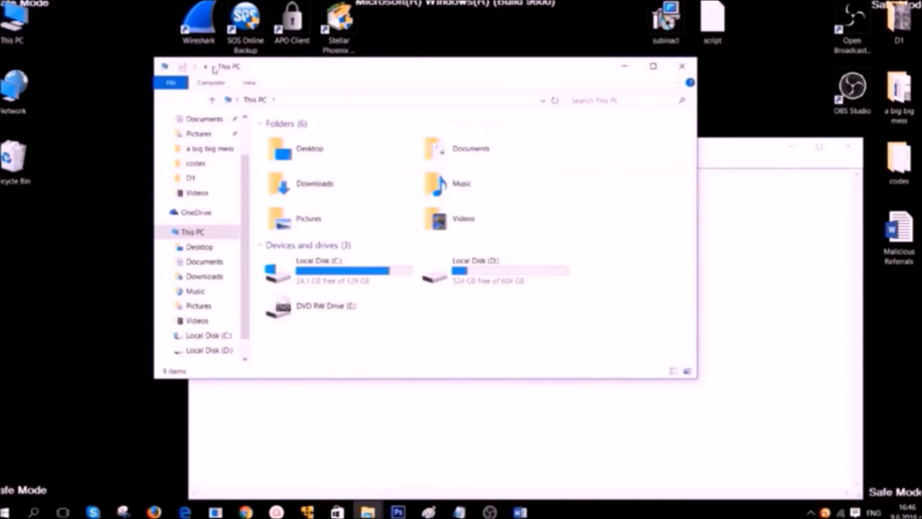
{"action": "left_click", "coordinate": [575, 99]}
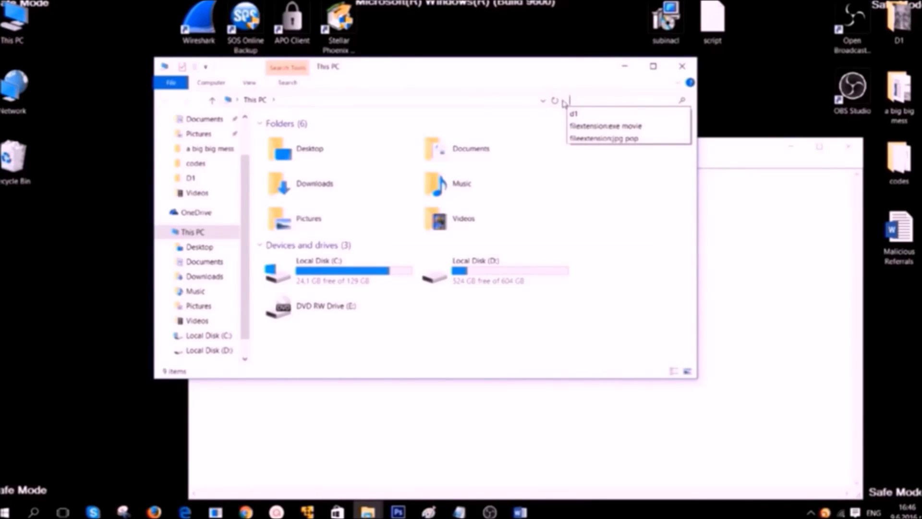
{"action": "type", "text": "F"}
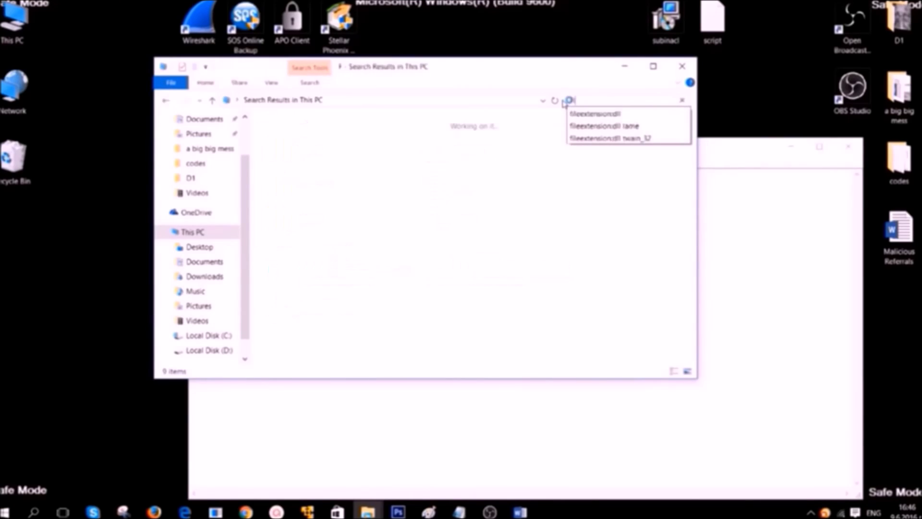
{"action": "type", "text": "ILEE"}
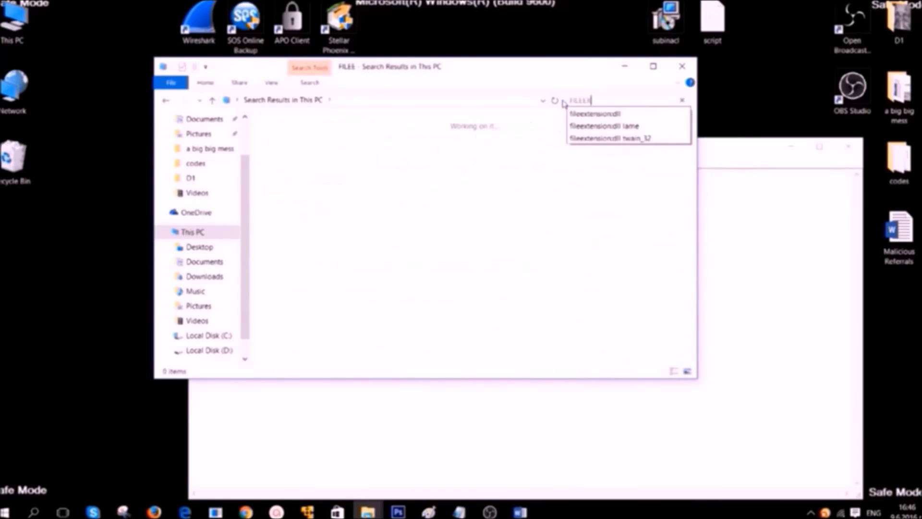
{"action": "type", "text": "XTEN"}
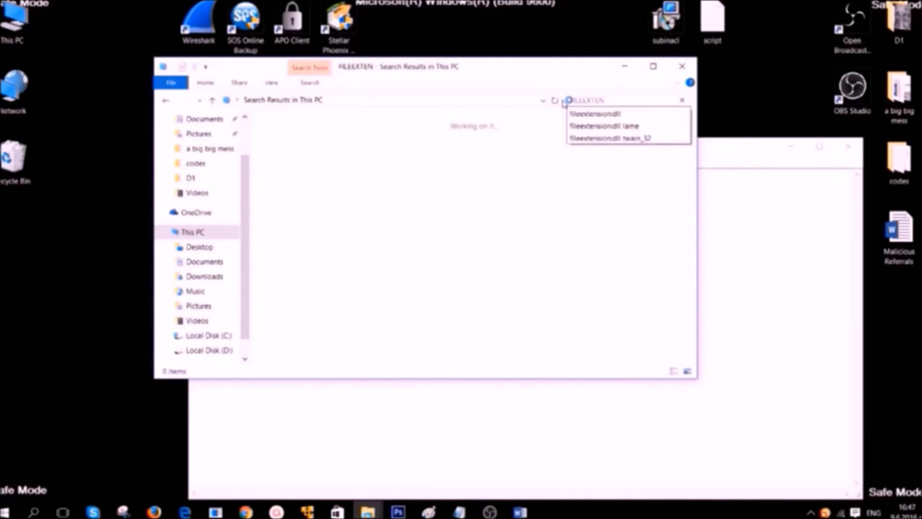
{"action": "type", "text": "SION:"}
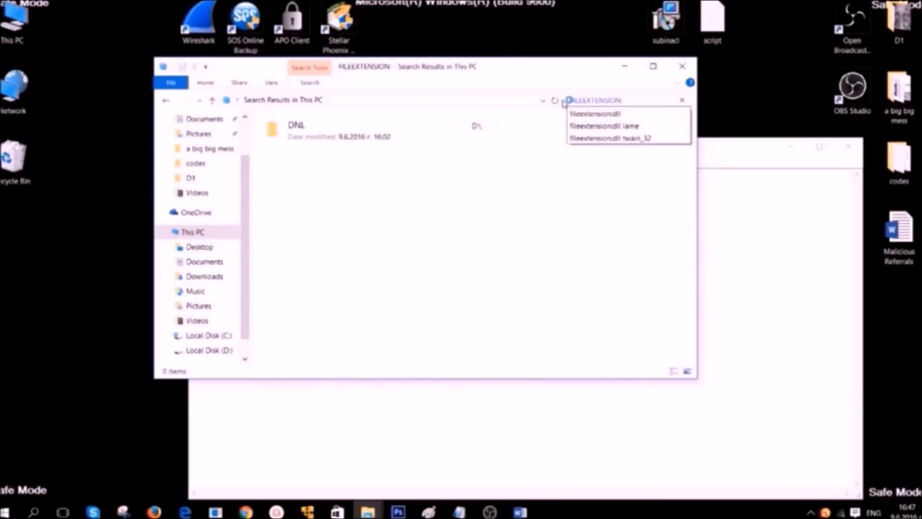
{"action": "type", "text": "EXE"}
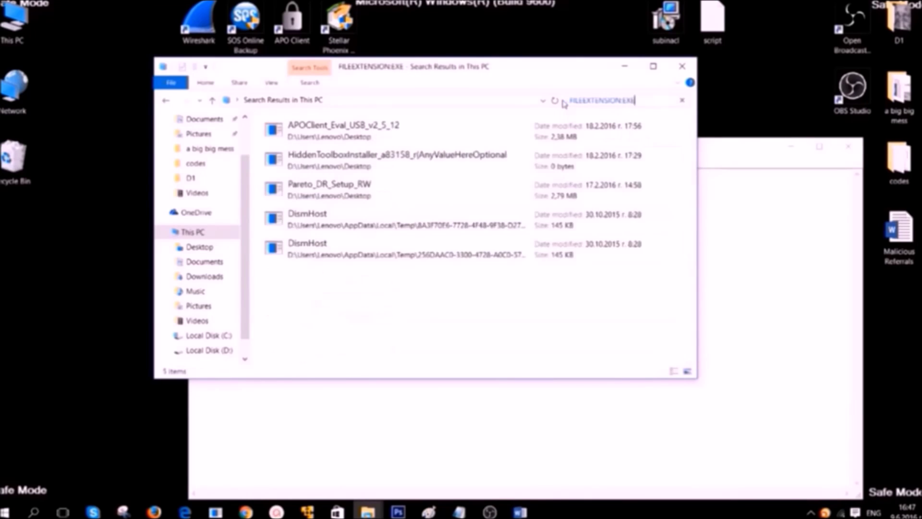
{"action": "right_click", "coordinate": [647, 100]}
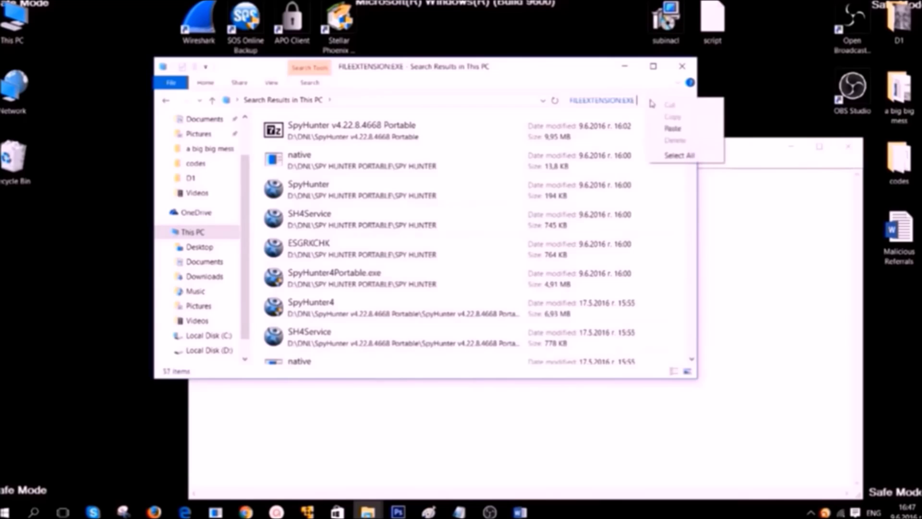
{"action": "left_click", "coordinate": [671, 128]}
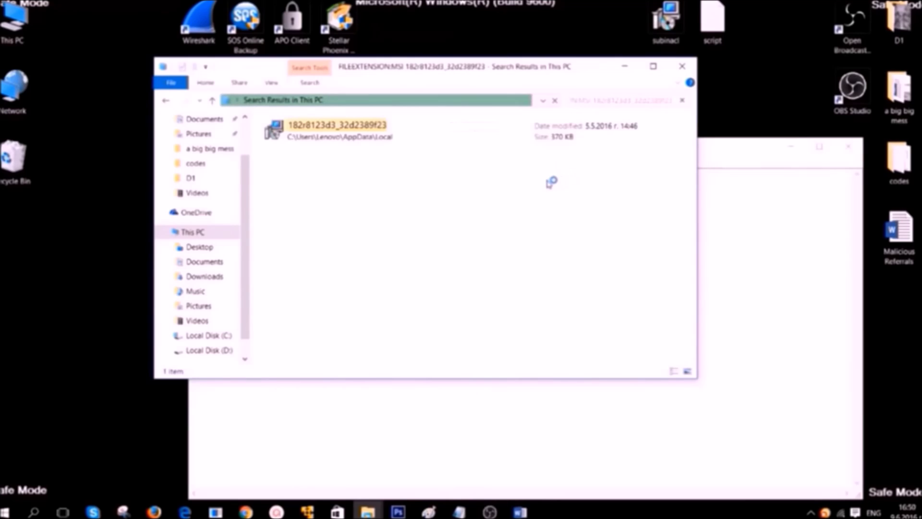
- Permanently delete the found installer with Shift+Delete, then minimize the search window
{"action": "left_click", "coordinate": [321, 125]}
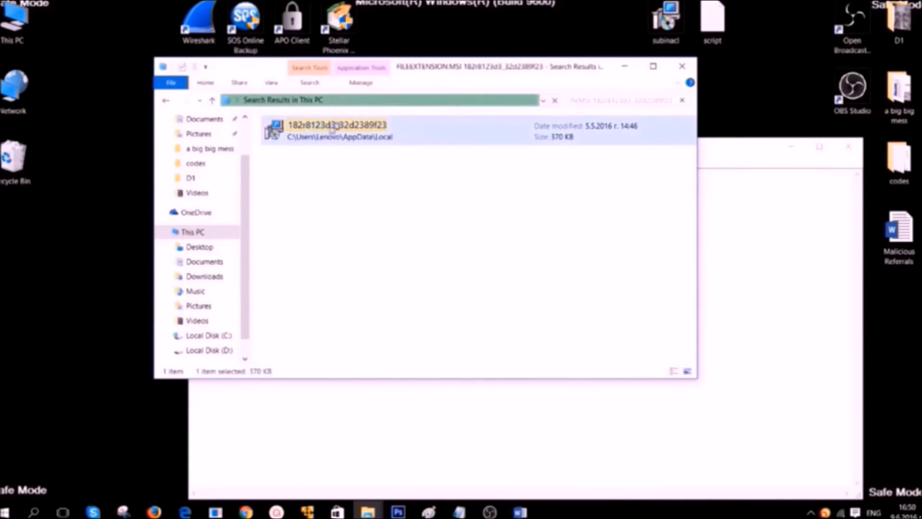
{"action": "key", "text": "shift+Delete"}
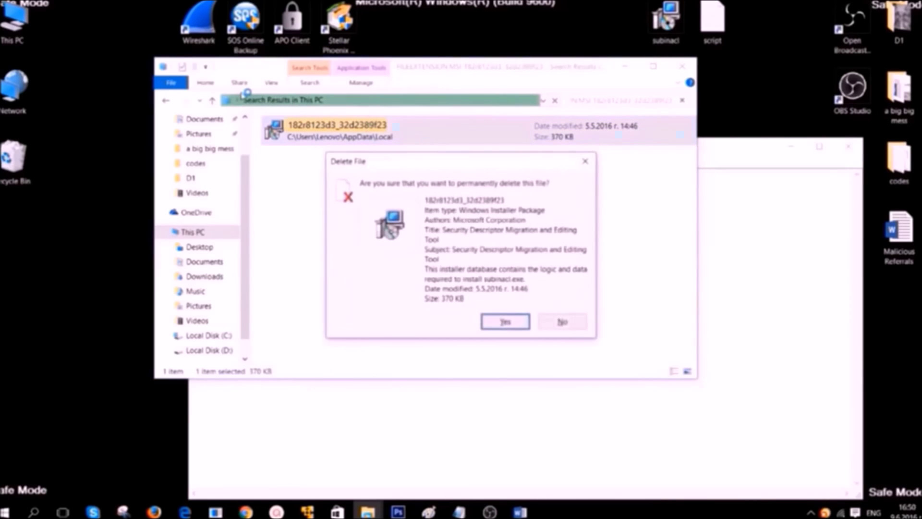
{"action": "left_click", "coordinate": [515, 320]}
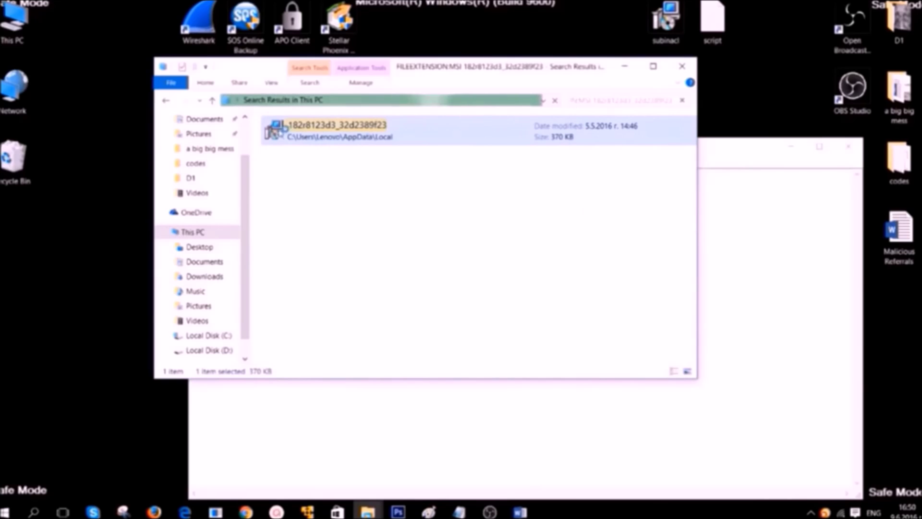
{"action": "left_click", "coordinate": [624, 66]}
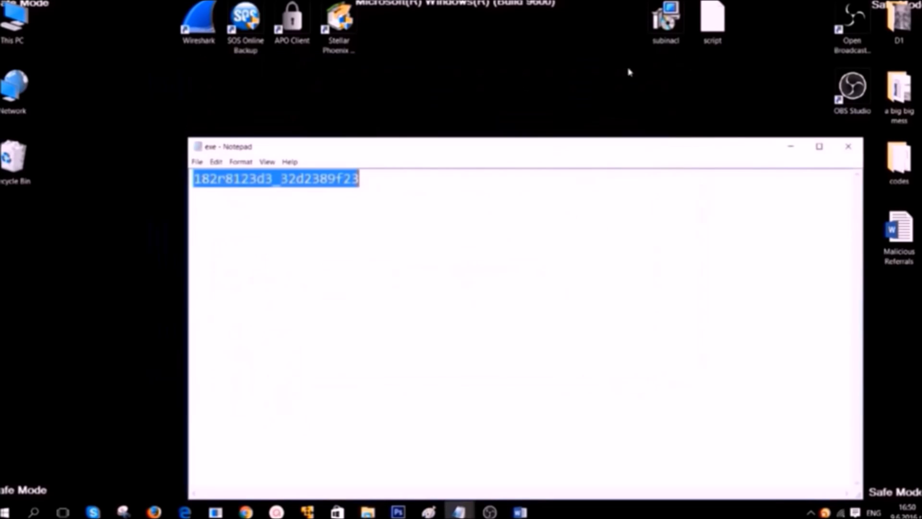
- Launch Task Manager from the Run prompt, centre it, and expand to full details
{"action": "left_click", "coordinate": [790, 147]}
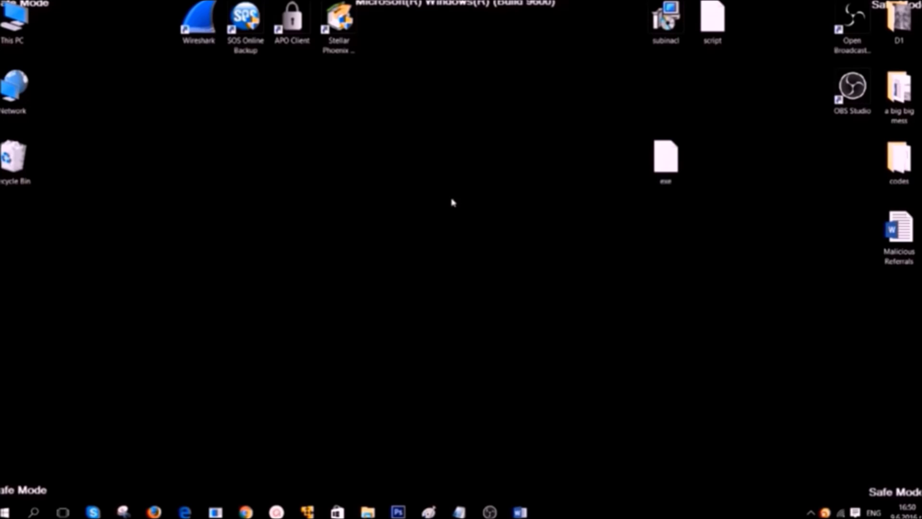
{"action": "key", "text": "super+r"}
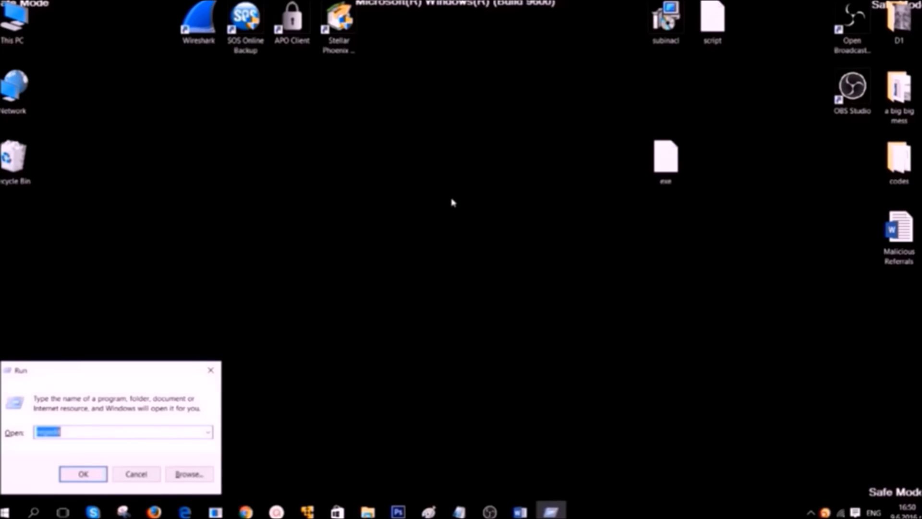
{"action": "type", "text": "t"}
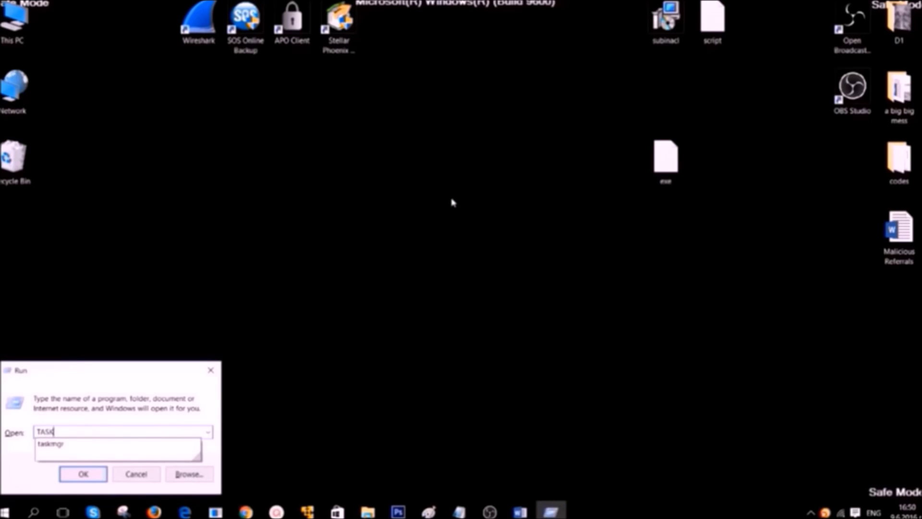
{"action": "type", "text": "GR"}
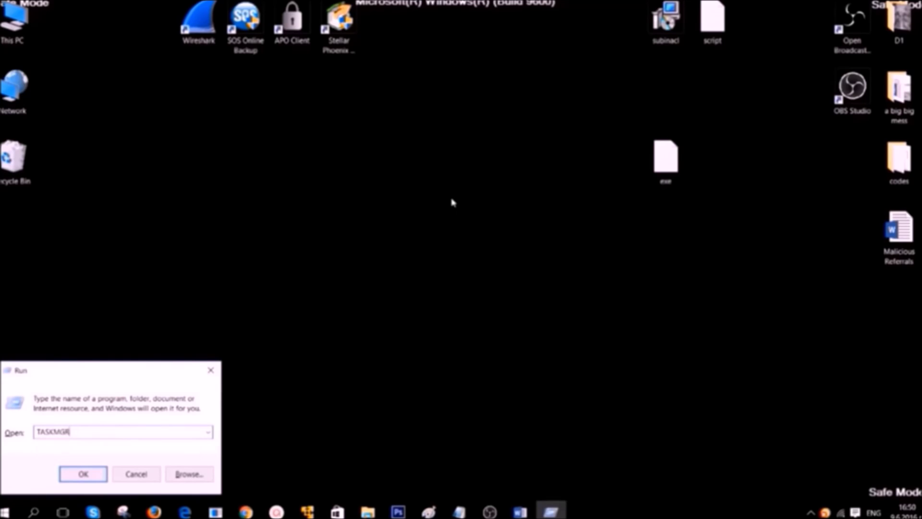
{"action": "key", "text": "Return"}
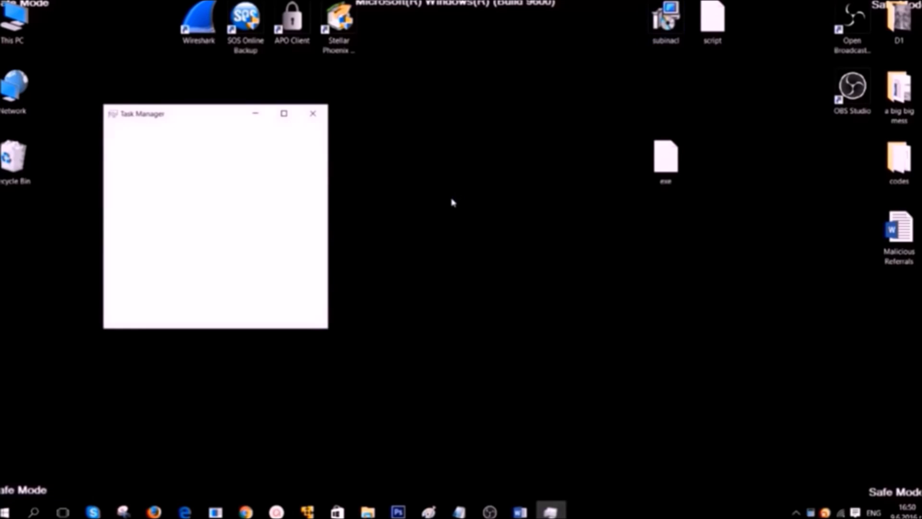
{"action": "left_click_drag", "start_coordinate": [206, 113], "coordinate": [405, 118]}
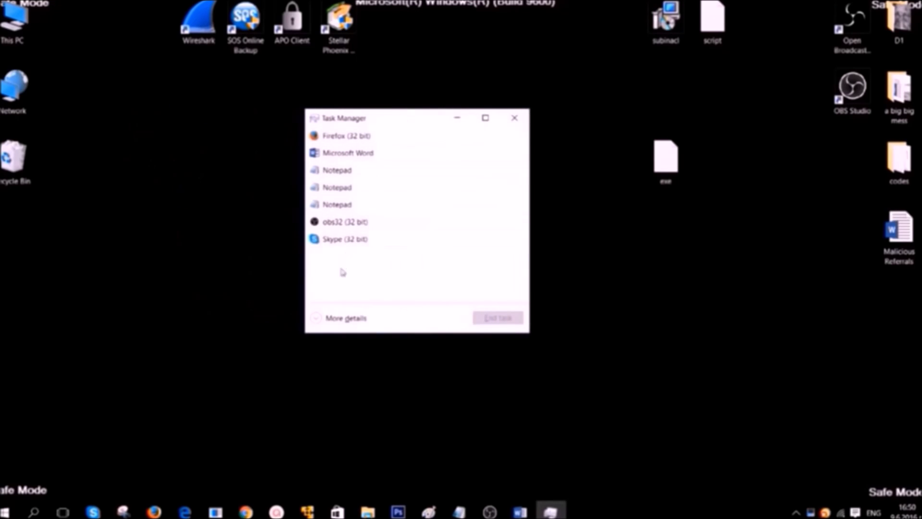
{"action": "left_click", "coordinate": [338, 318]}
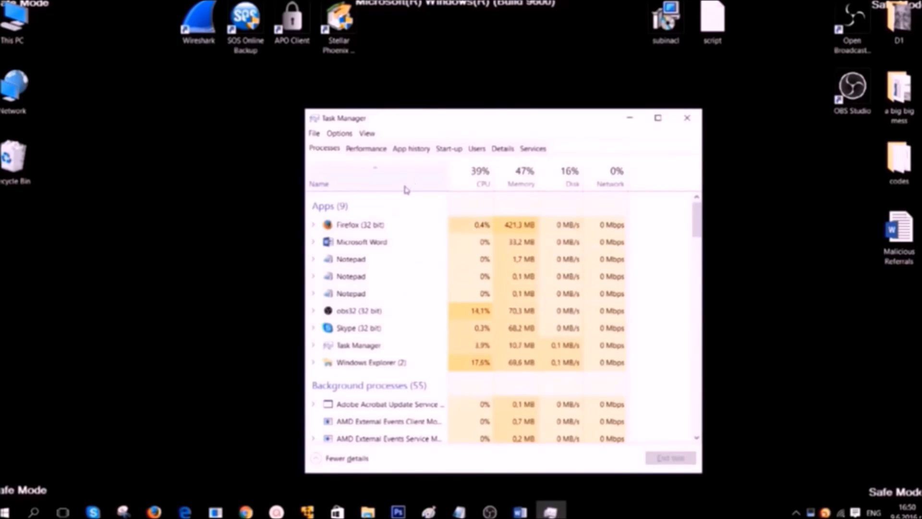
- Browse the Details process list, selecting armsvc.exe, then close Task Manager
{"action": "left_click", "coordinate": [501, 151]}
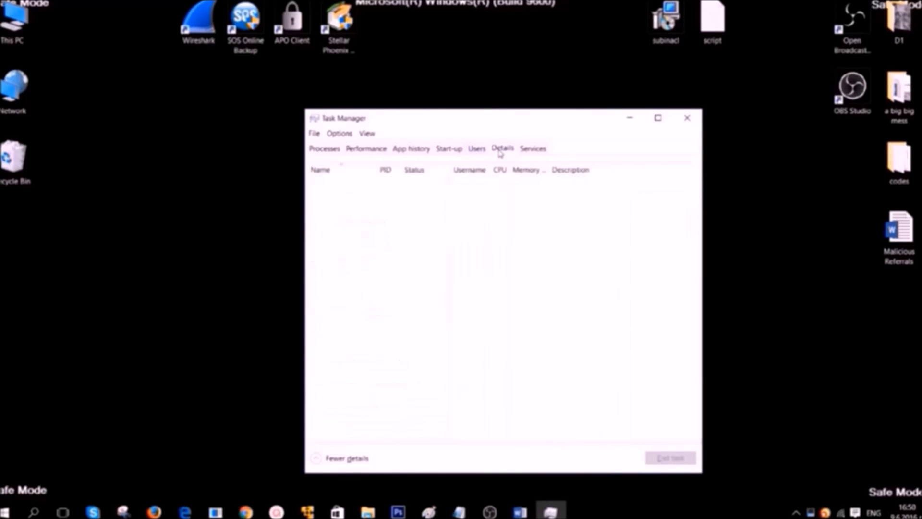
{"action": "left_click", "coordinate": [351, 194]}
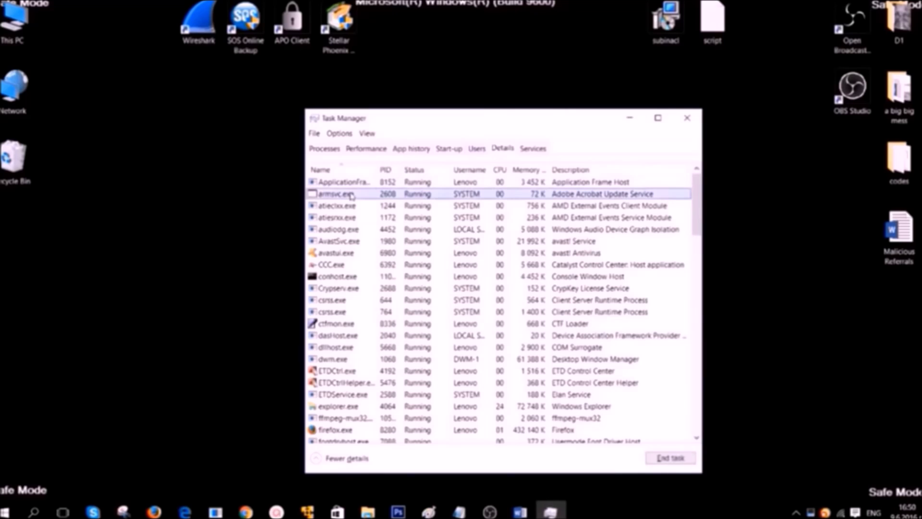
{"action": "left_click_drag", "start_coordinate": [696, 196], "coordinate": [709, 297]}
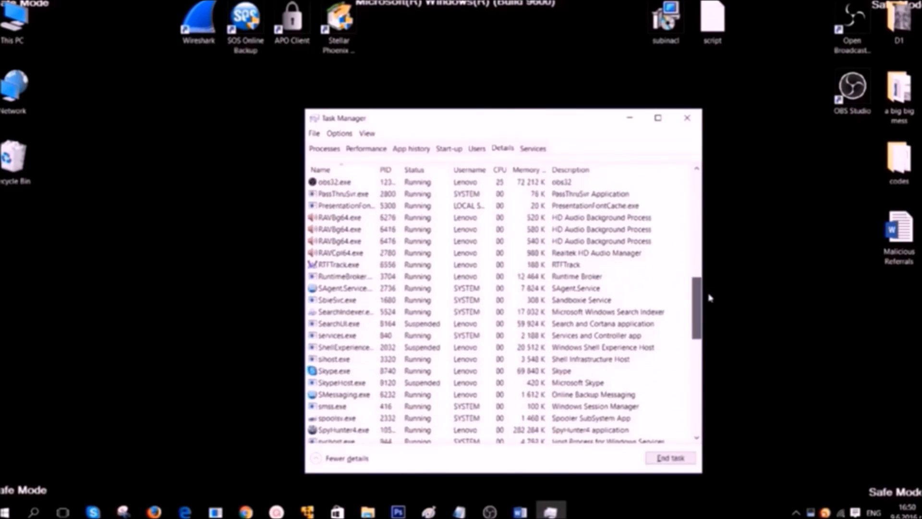
{"action": "left_click", "coordinate": [685, 118]}
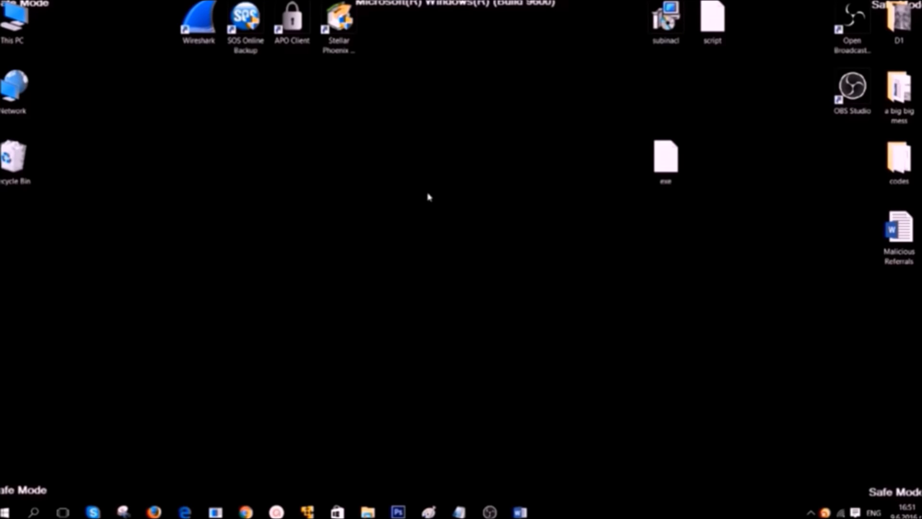
- Launch Registry Editor with REGEDIT from the Run prompt
{"action": "key", "text": "super"}
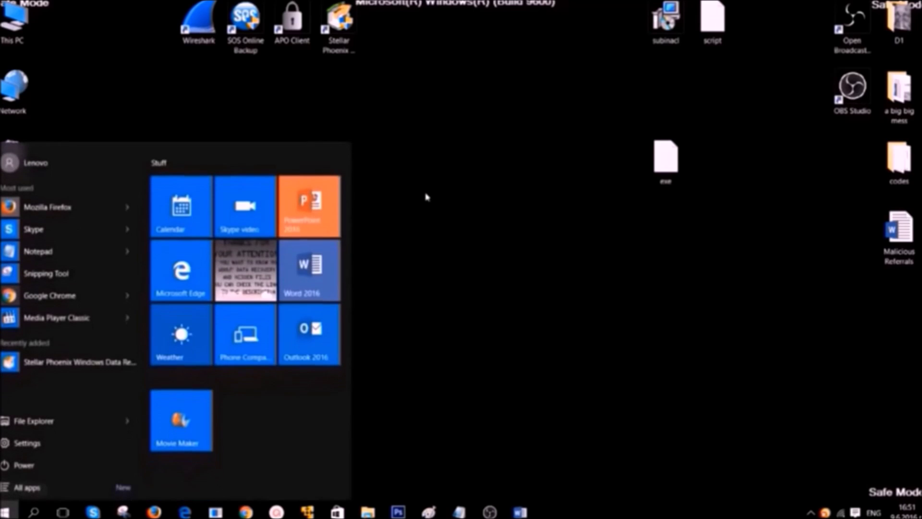
{"action": "key", "text": "super+r"}
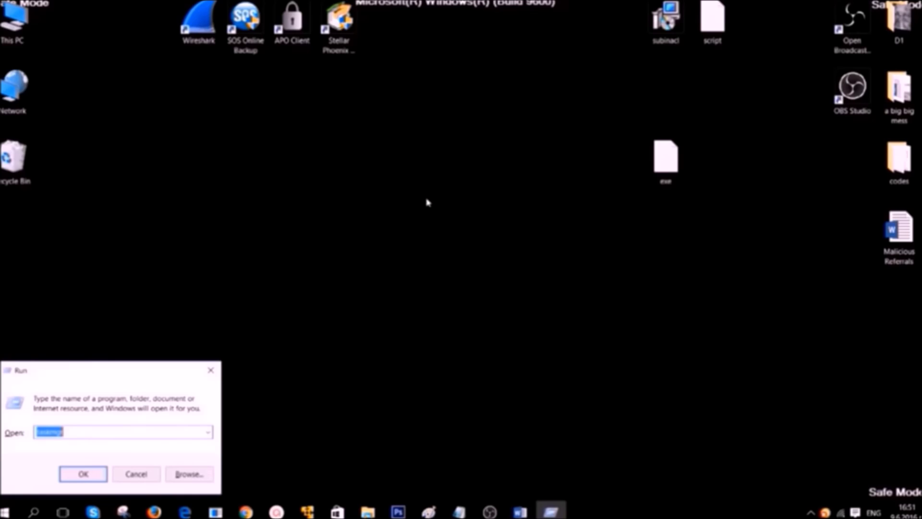
{"action": "type", "text": "R"}
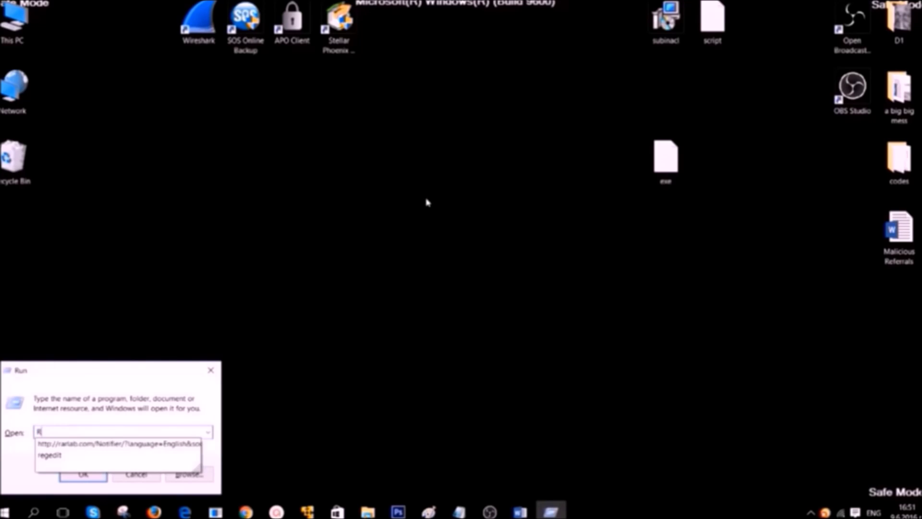
{"action": "type", "text": "EGEDIT"}
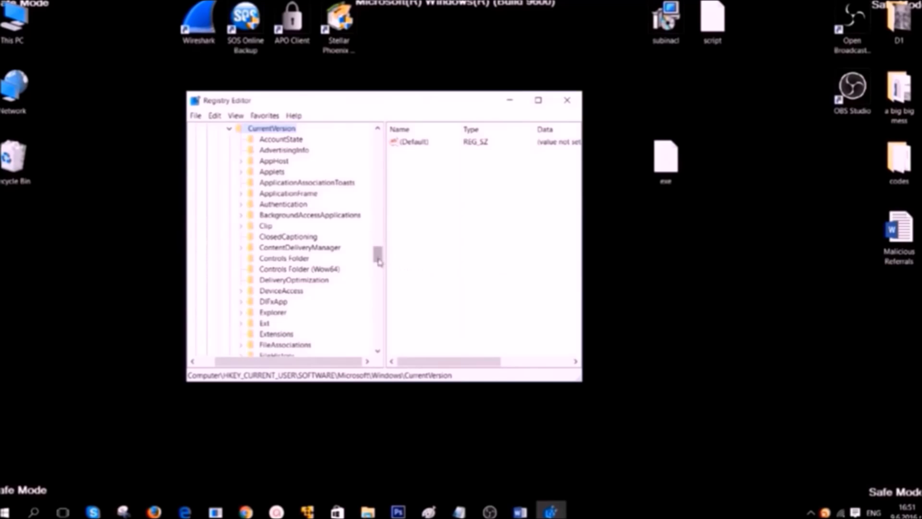
{"action": "left_click_drag", "start_coordinate": [377, 255], "coordinate": [377, 144]}
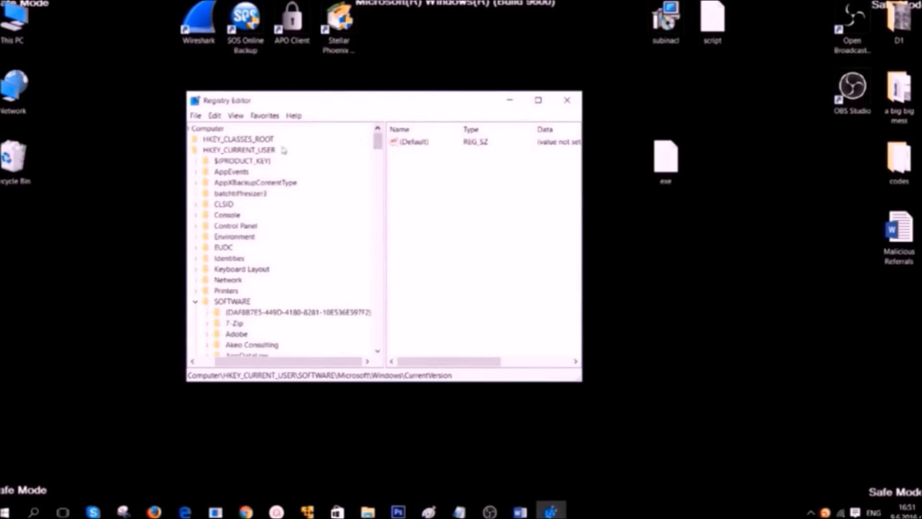
{"action": "left_click_drag", "start_coordinate": [282, 365], "coordinate": [265, 365]}
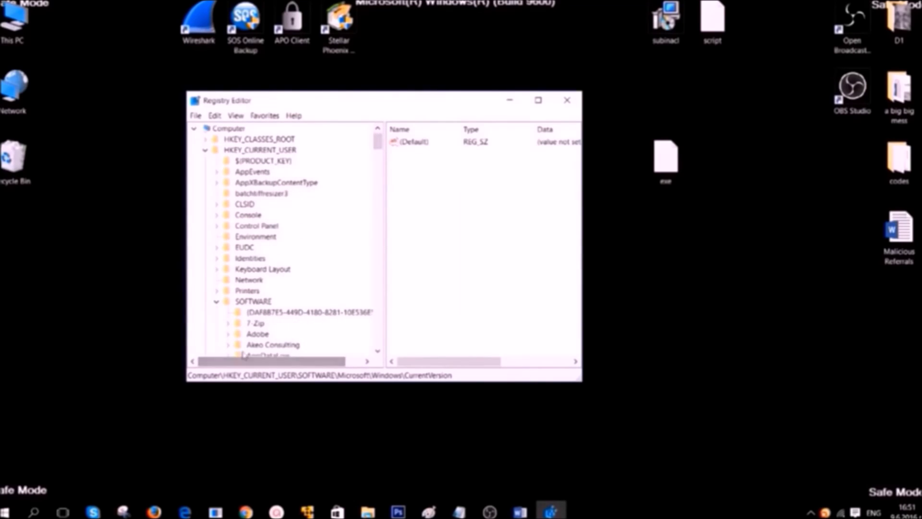
- Expand HKEY_CURRENT_USER > SOFTWARE > Microsoft in the key tree
{"action": "left_click", "coordinate": [255, 151]}
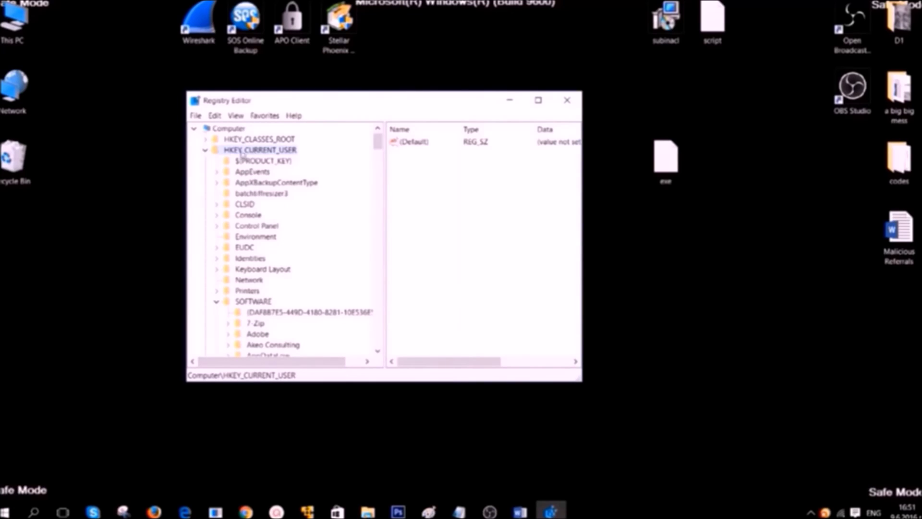
{"action": "scroll", "coordinate": [256, 294], "scroll_direction": "down", "scroll_amount": 1}
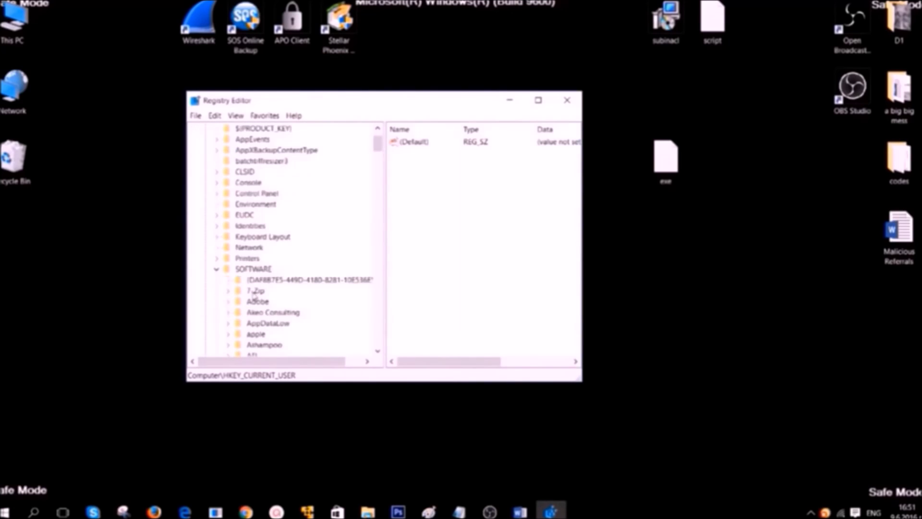
{"action": "scroll", "coordinate": [255, 293], "scroll_direction": "down", "scroll_amount": 1}
{"action": "left_click", "coordinate": [239, 238]}
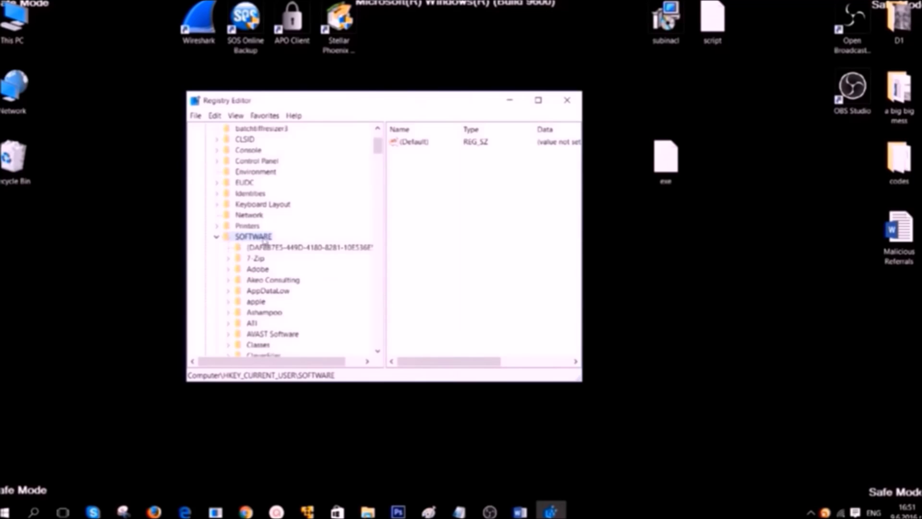
{"action": "scroll", "coordinate": [275, 289], "scroll_direction": "down", "scroll_amount": 1}
{"action": "scroll", "coordinate": [276, 290], "scroll_direction": "down", "scroll_amount": 1}
{"action": "scroll", "coordinate": [276, 290], "scroll_direction": "down", "scroll_amount": 2}
{"action": "scroll", "coordinate": [277, 290], "scroll_direction": "down", "scroll_amount": 3}
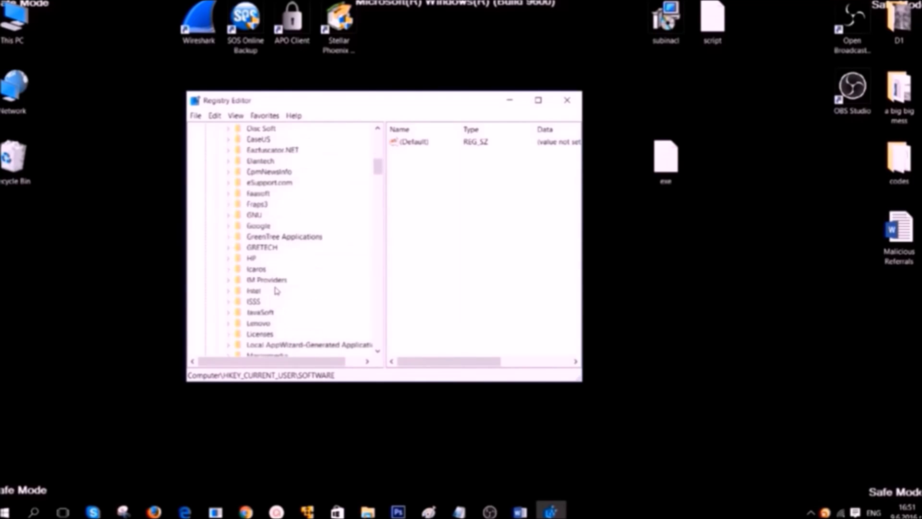
{"action": "scroll", "coordinate": [276, 289], "scroll_direction": "down", "scroll_amount": 3}
{"action": "scroll", "coordinate": [276, 288], "scroll_direction": "down", "scroll_amount": 1}
{"action": "left_click", "coordinate": [262, 259]}
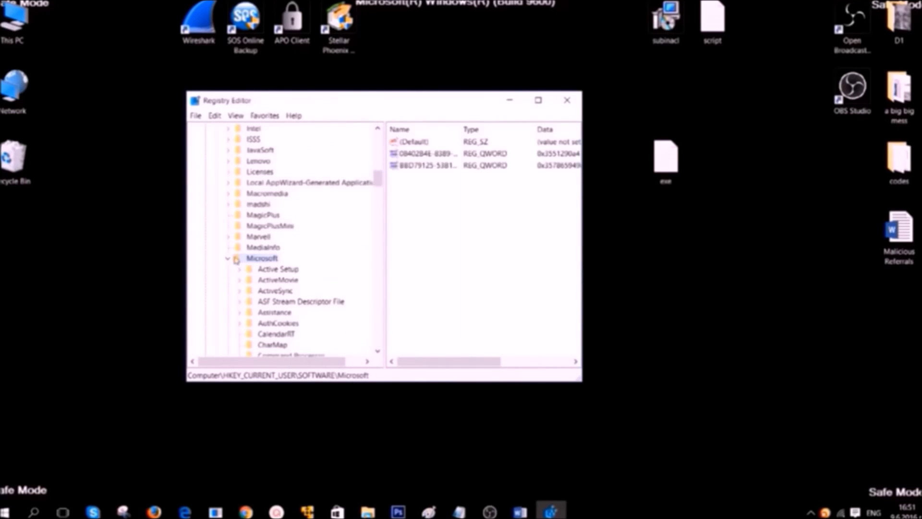
- Expand Windows > CurrentVersion and select the Run key
{"action": "scroll", "coordinate": [269, 260], "scroll_direction": "down", "scroll_amount": 4}
{"action": "scroll", "coordinate": [269, 264], "scroll_direction": "down", "scroll_amount": 6}
{"action": "scroll", "coordinate": [270, 268], "scroll_direction": "down", "scroll_amount": 4}
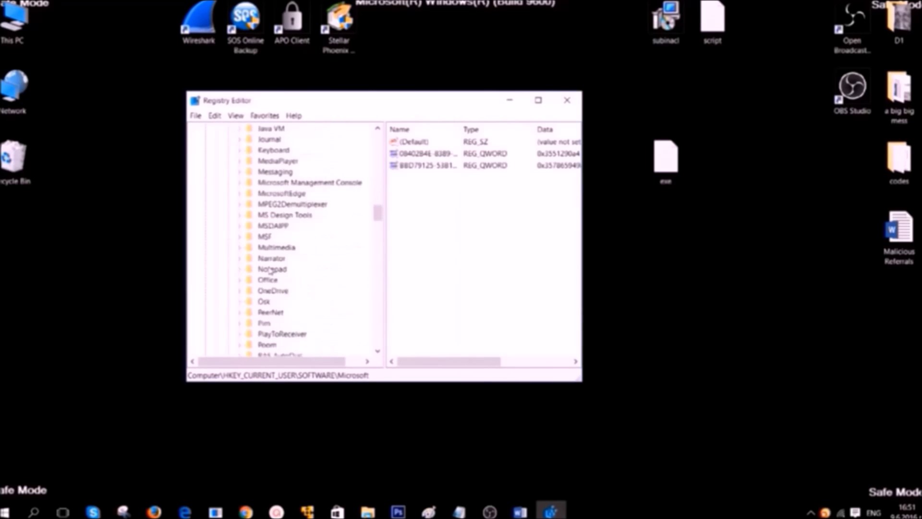
{"action": "scroll", "coordinate": [270, 269], "scroll_direction": "down", "scroll_amount": 4}
{"action": "scroll", "coordinate": [270, 271], "scroll_direction": "down", "scroll_amount": 5}
{"action": "scroll", "coordinate": [266, 259], "scroll_direction": "down", "scroll_amount": 5}
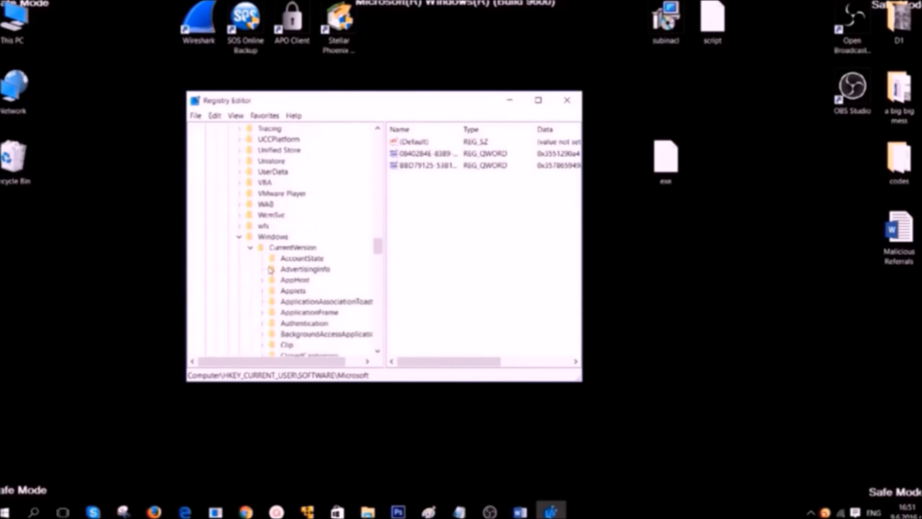
{"action": "left_click", "coordinate": [262, 238]}
{"action": "scroll", "coordinate": [283, 235], "scroll_direction": "down", "scroll_amount": 4}
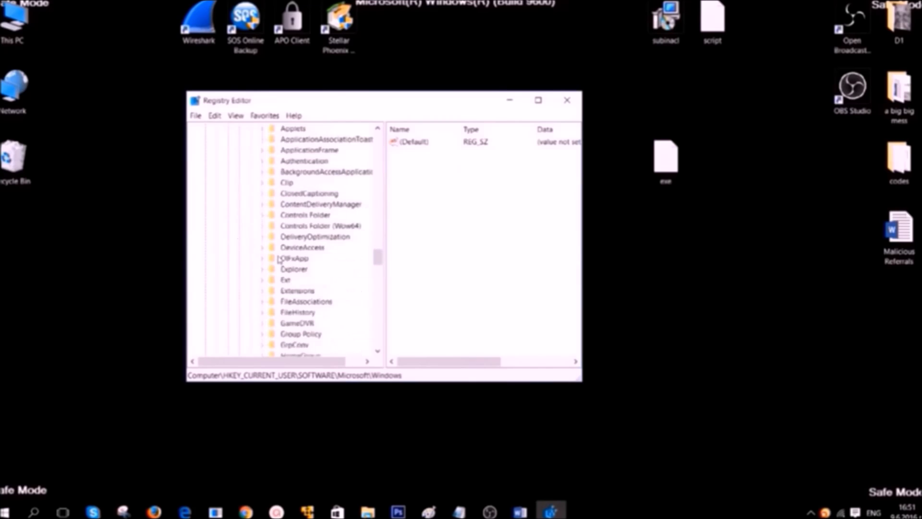
{"action": "scroll", "coordinate": [290, 267], "scroll_direction": "up", "scroll_amount": 1}
{"action": "scroll", "coordinate": [290, 269], "scroll_direction": "up", "scroll_amount": 1}
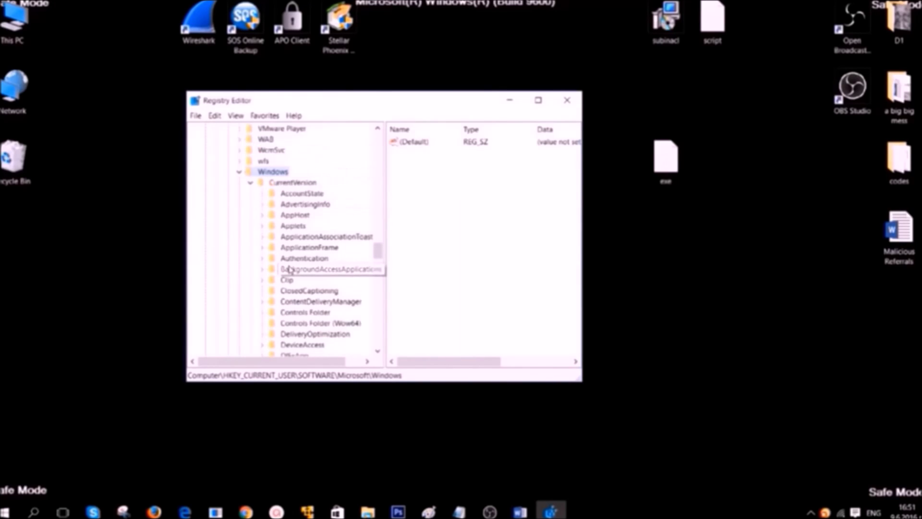
{"action": "left_click", "coordinate": [293, 185]}
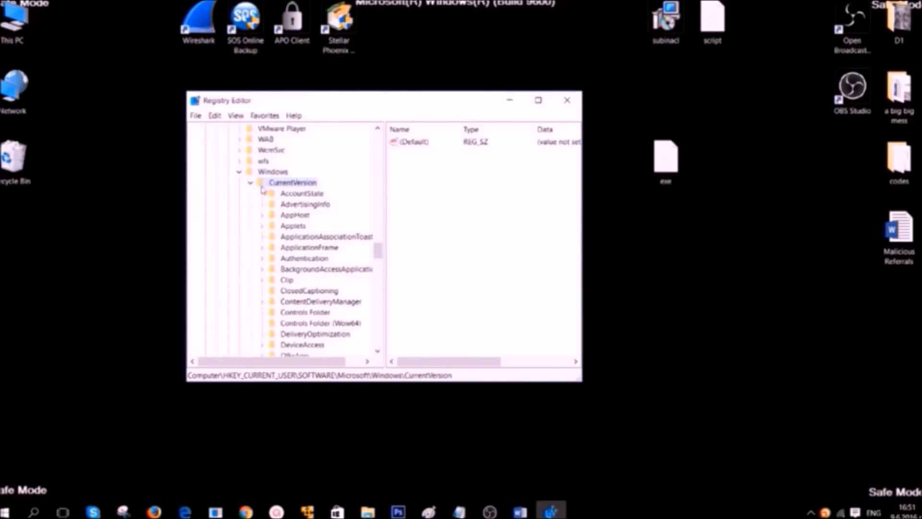
{"action": "scroll", "coordinate": [298, 268], "scroll_direction": "down", "scroll_amount": 4}
{"action": "scroll", "coordinate": [298, 268], "scroll_direction": "down", "scroll_amount": 2}
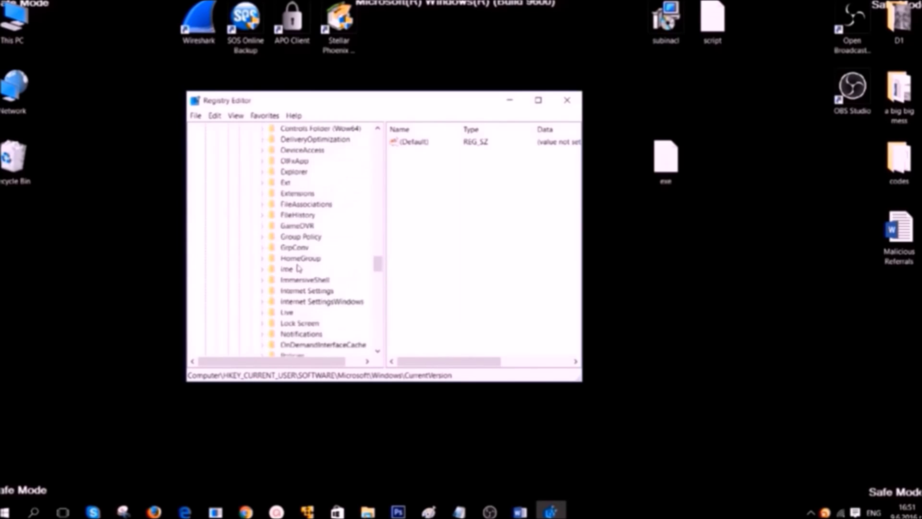
{"action": "scroll", "coordinate": [297, 268], "scroll_direction": "down", "scroll_amount": 3}
{"action": "left_click", "coordinate": [286, 312]}
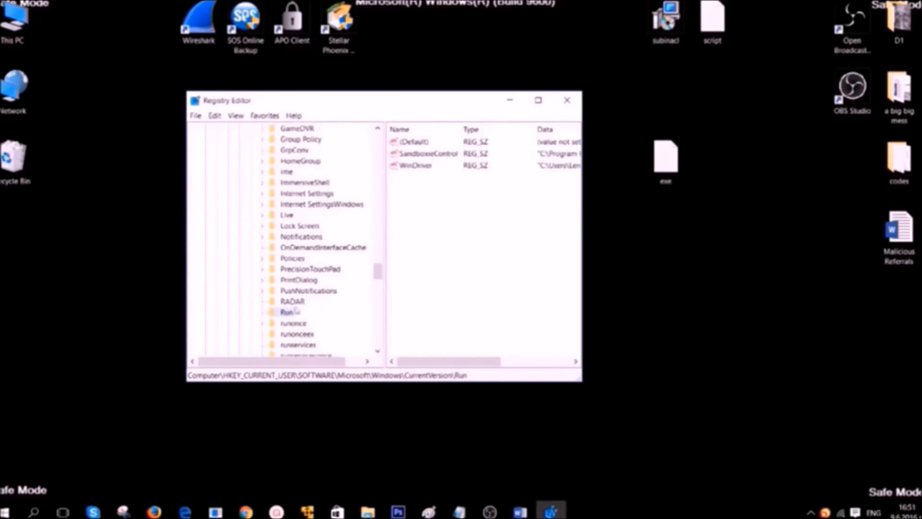
- Select the SandboxieControl and (Default) values and widen the Name column
{"action": "left_click", "coordinate": [420, 187]}
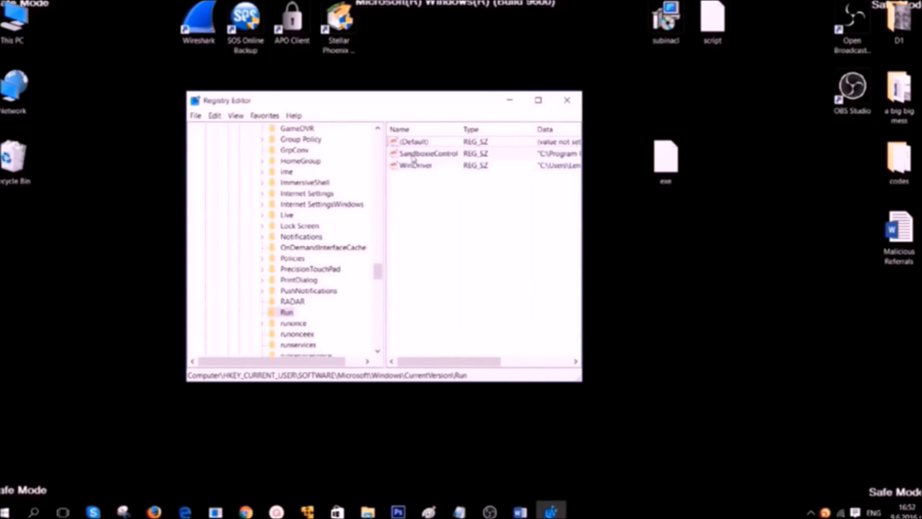
{"action": "left_click", "coordinate": [414, 156]}
{"action": "left_click", "coordinate": [417, 144]}
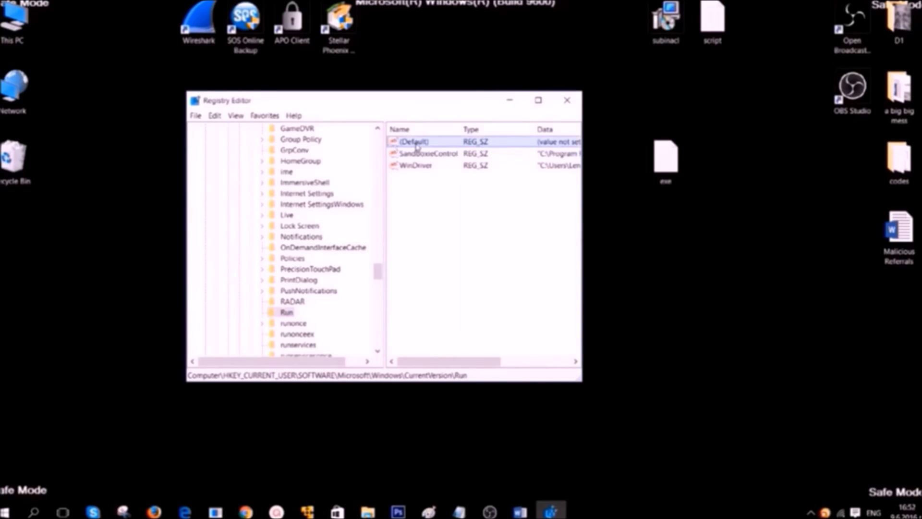
{"action": "left_click_drag", "start_coordinate": [459, 130], "coordinate": [465, 130]}
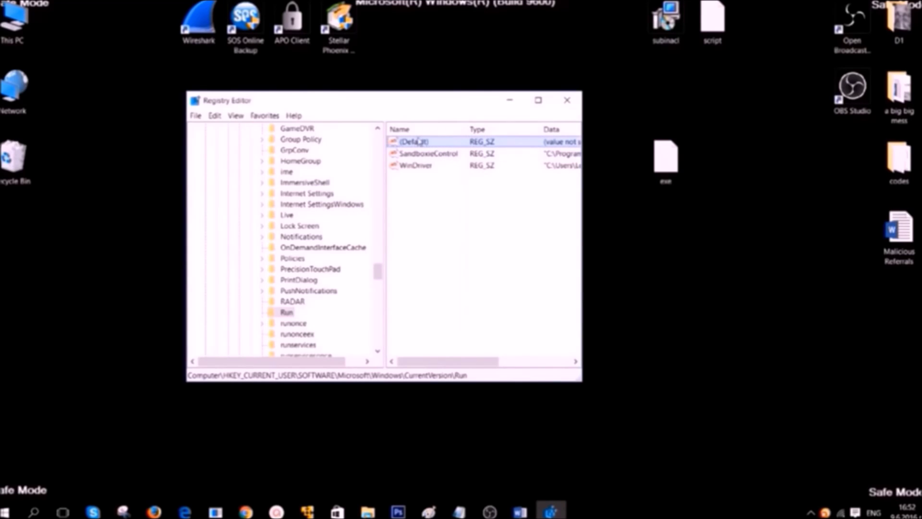
- Delete Run's (Default) value, then collapse HKEY_CURRENT_USER and select the Computer root
{"action": "key", "text": "Delete"}
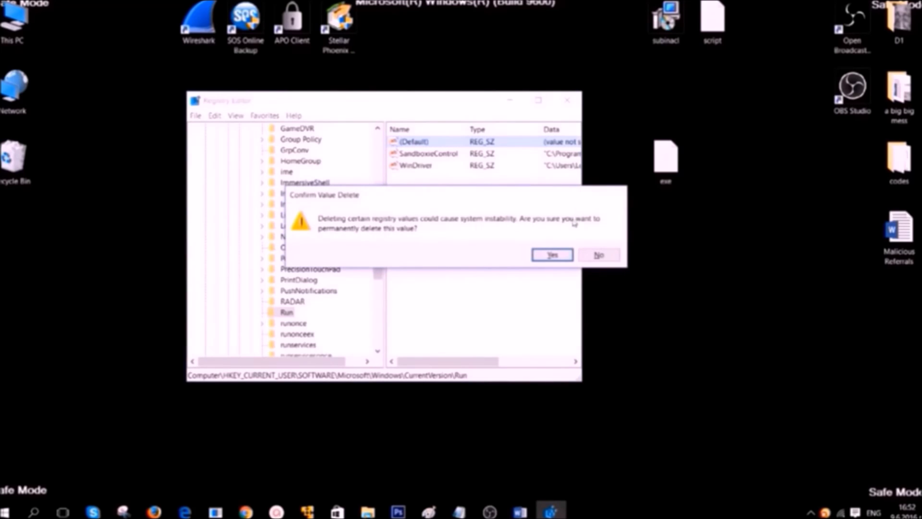
{"action": "left_click", "coordinate": [553, 255]}
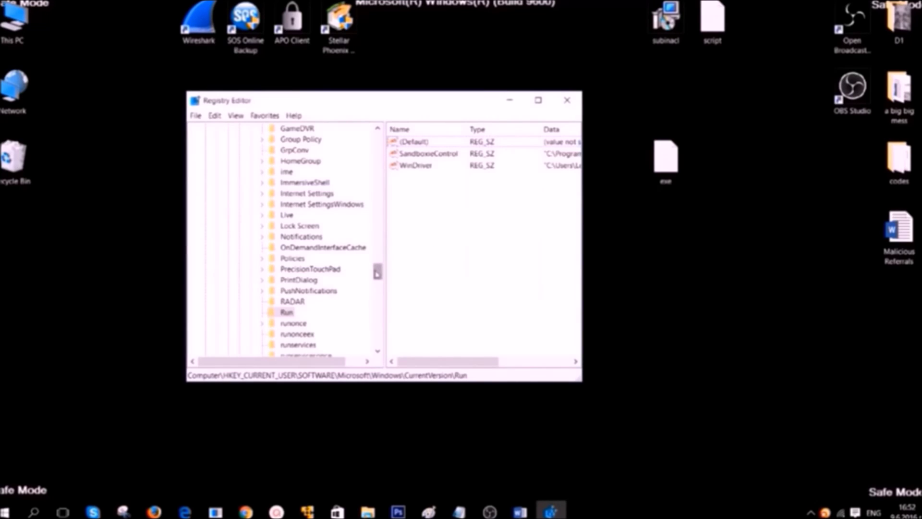
{"action": "left_click_drag", "start_coordinate": [377, 272], "coordinate": [379, 142]}
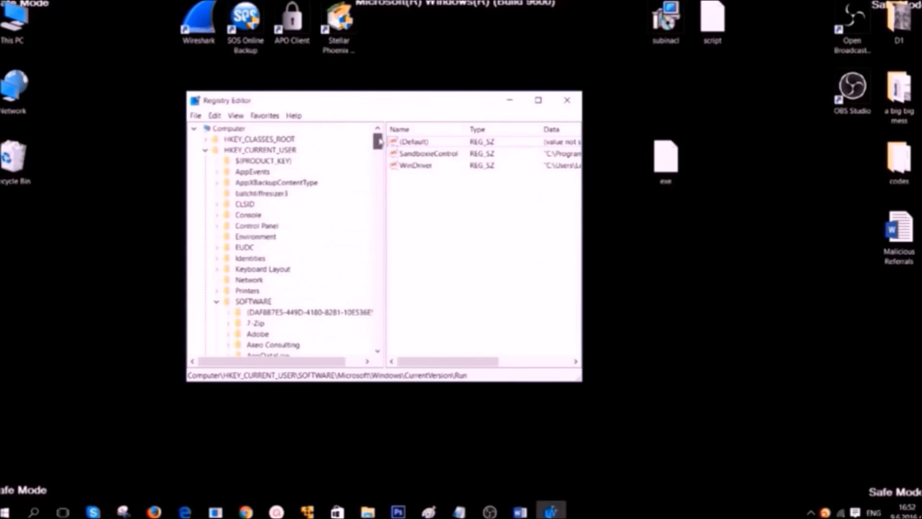
{"action": "left_click", "coordinate": [205, 150]}
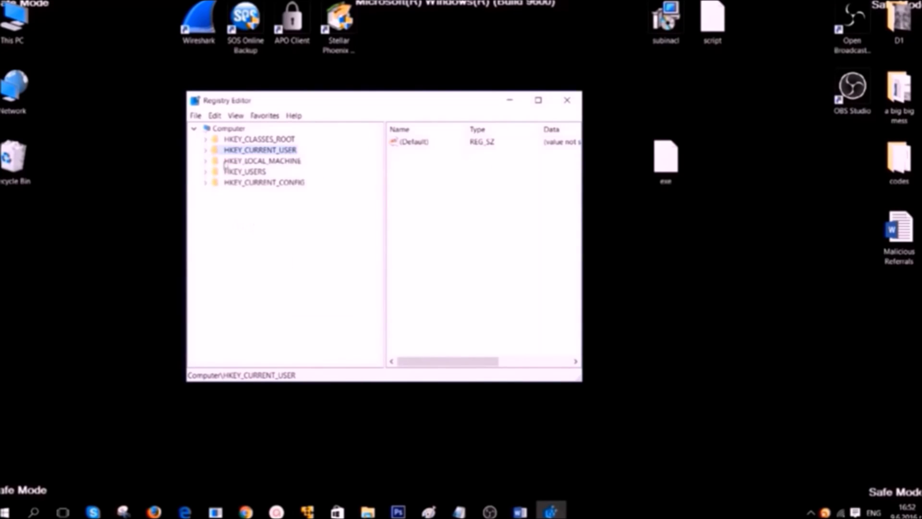
{"action": "left_click", "coordinate": [226, 129]}
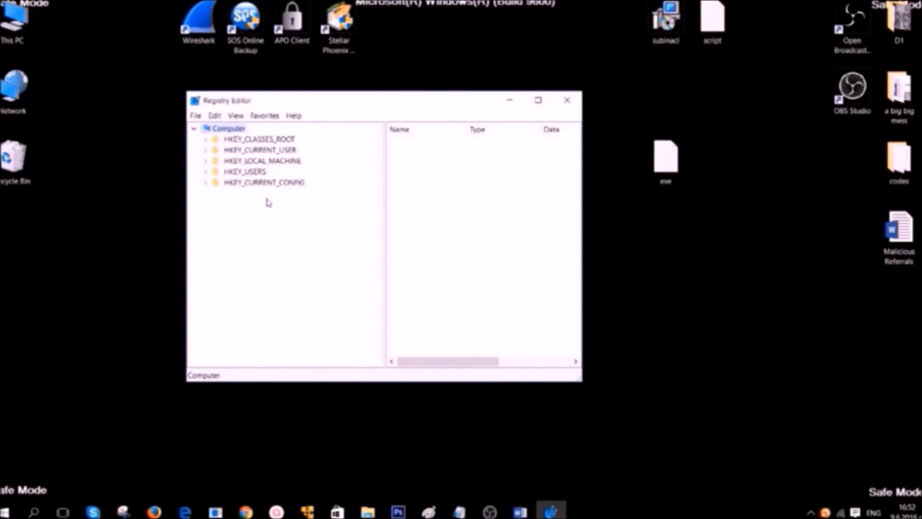
- Search the registry from Computer for 'WALLPAPER'
{"action": "key", "text": "ctrl+f"}
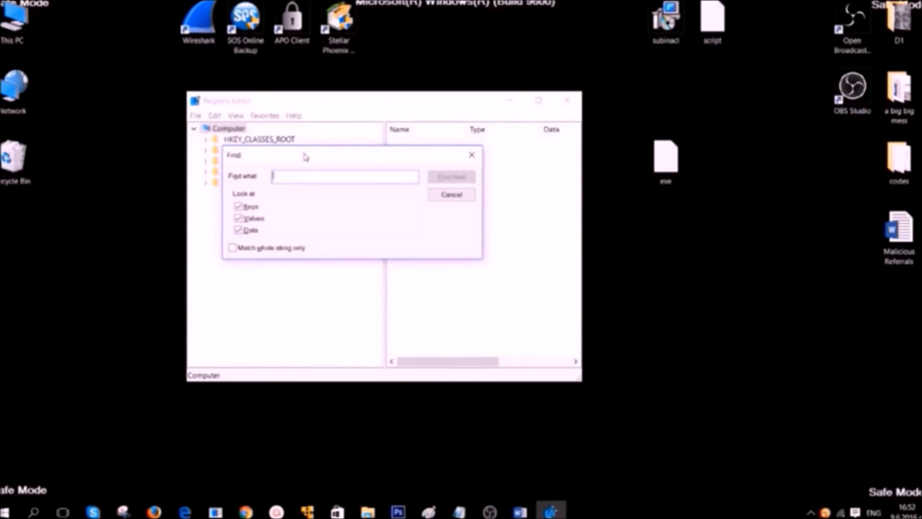
{"action": "type", "text": "WALLPAPER"}
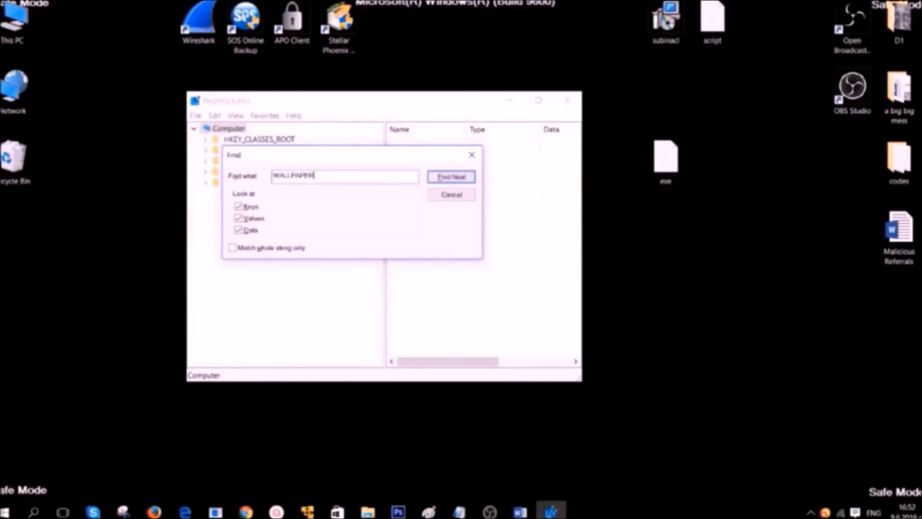
{"action": "key", "text": "Return"}
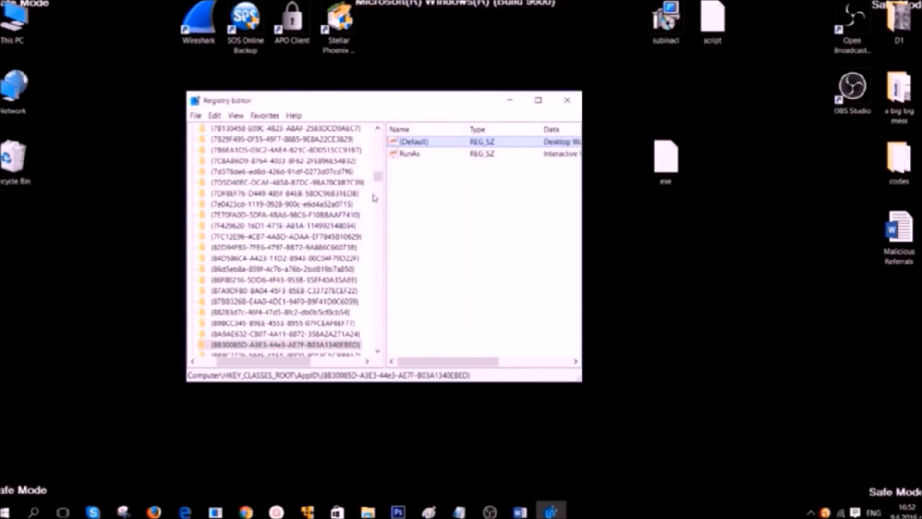
- Inspect the found Desktop Wallpaper Factory AppID key's values, then close Registry Editor
{"action": "left_click_drag", "start_coordinate": [378, 178], "coordinate": [383, 169]}
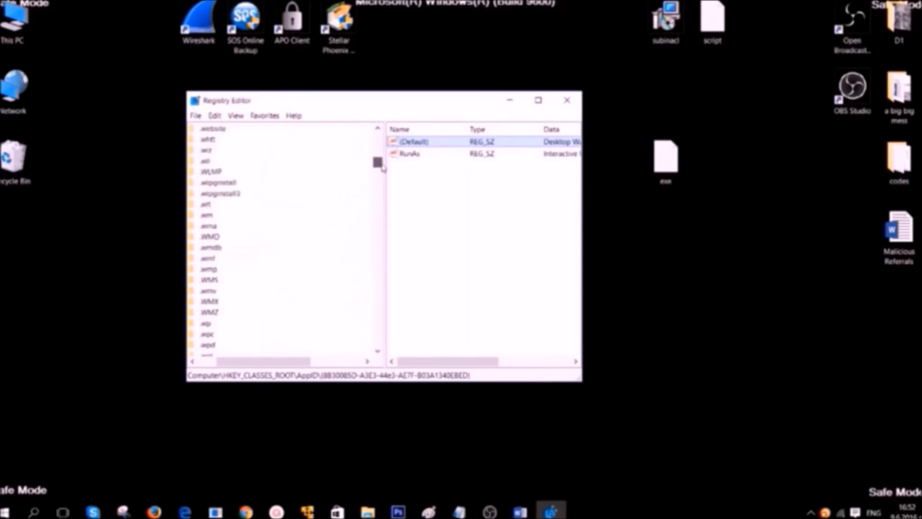
{"action": "left_click_drag", "start_coordinate": [383, 169], "coordinate": [380, 175]}
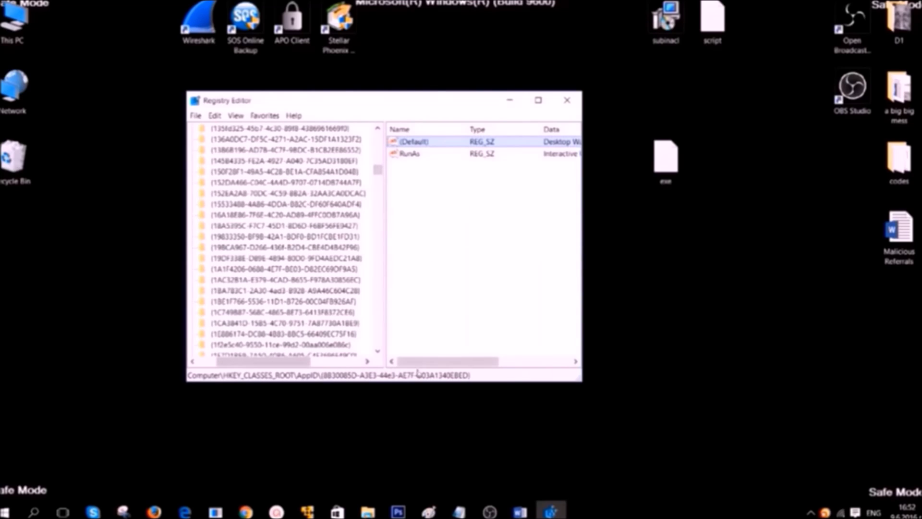
{"action": "left_click_drag", "start_coordinate": [425, 367], "coordinate": [478, 366]}
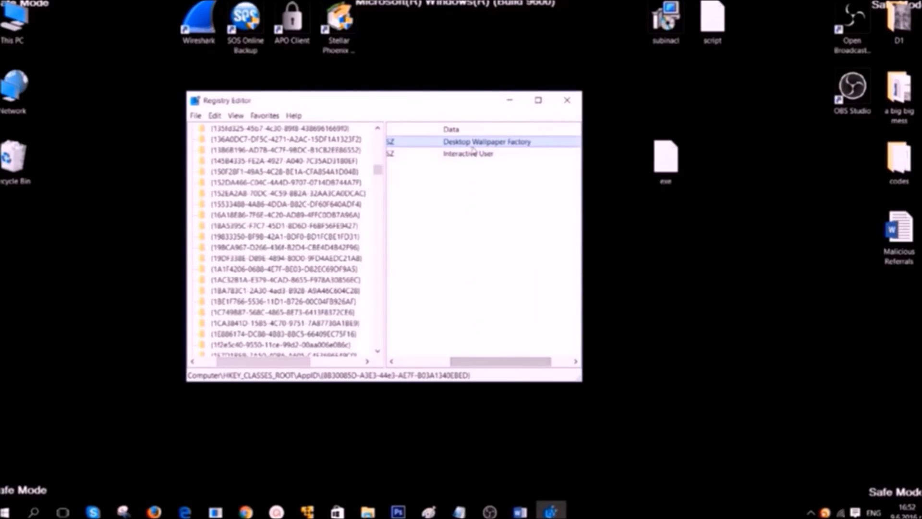
{"action": "scroll", "coordinate": [520, 147], "scroll_direction": "left", "scroll_amount": 5}
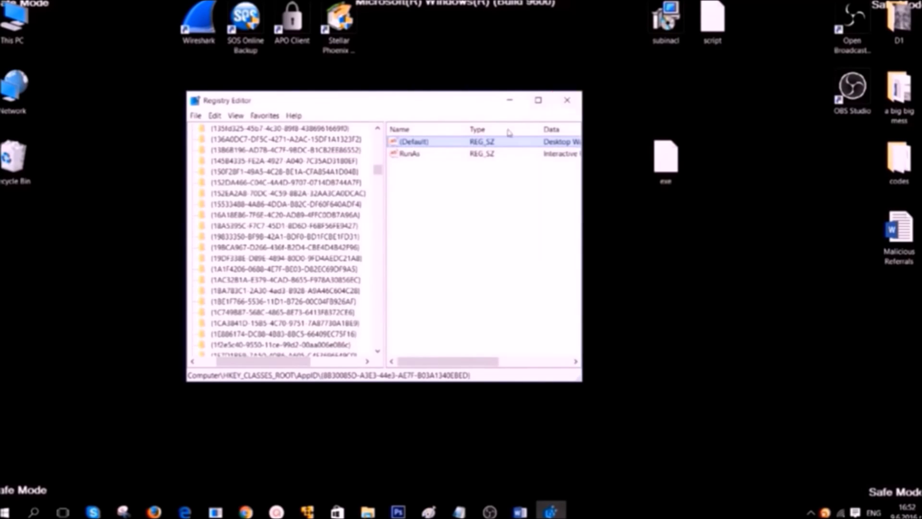
{"action": "left_click", "coordinate": [572, 101]}
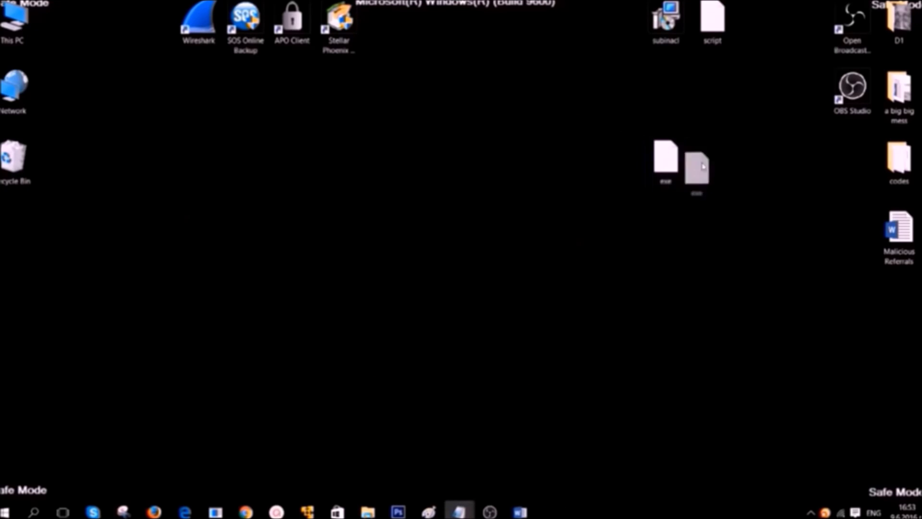
- Move the exe aside, open the script in large-font Notepad, select all eight lines, minimise
{"action": "left_click_drag", "start_coordinate": [702, 166], "coordinate": [893, 295]}
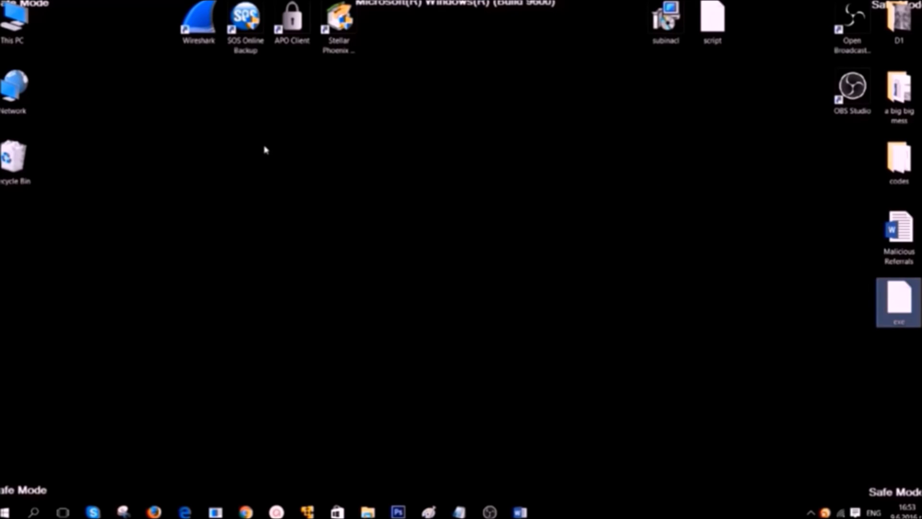
{"action": "left_click", "coordinate": [612, 176]}
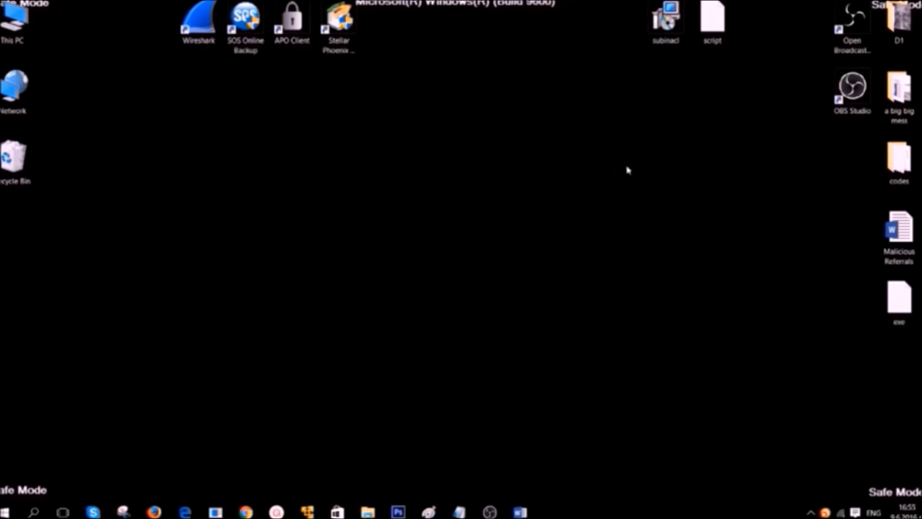
{"action": "double_click", "coordinate": [712, 21]}
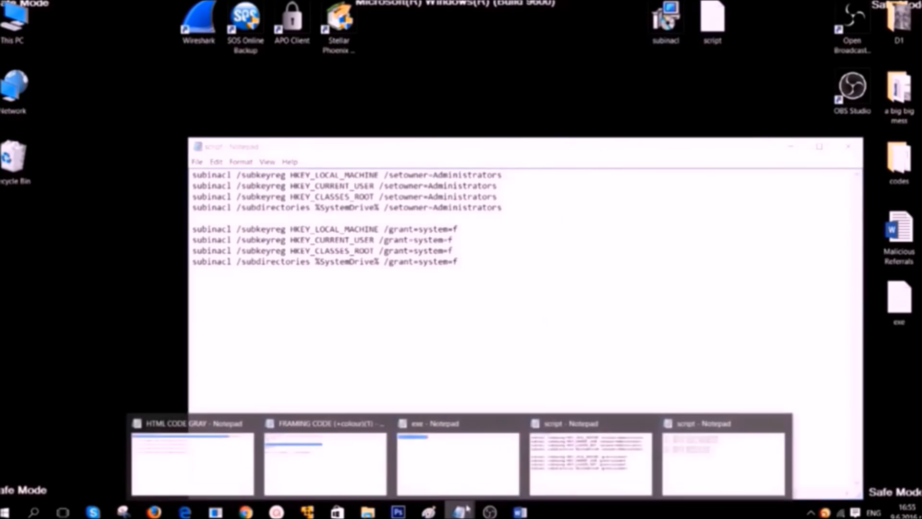
{"action": "left_click", "coordinate": [588, 453]}
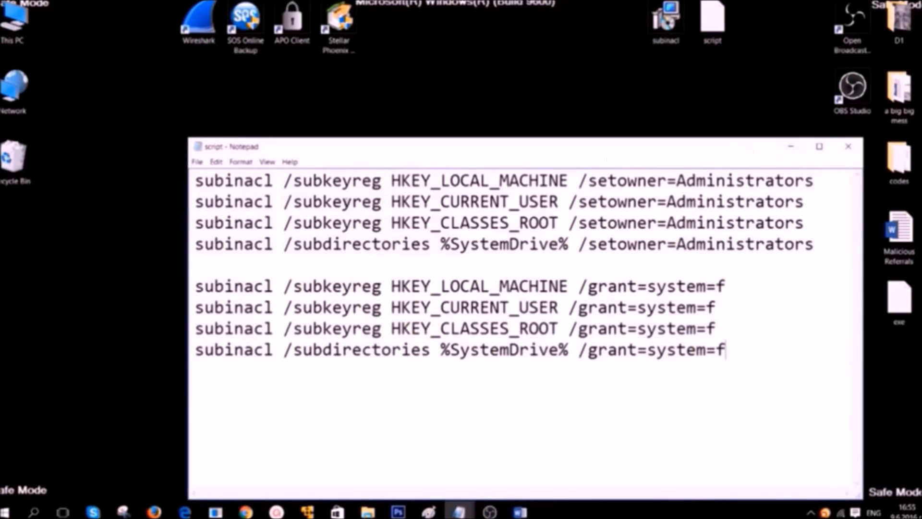
{"action": "left_click_drag", "start_coordinate": [194, 179], "coordinate": [749, 356]}
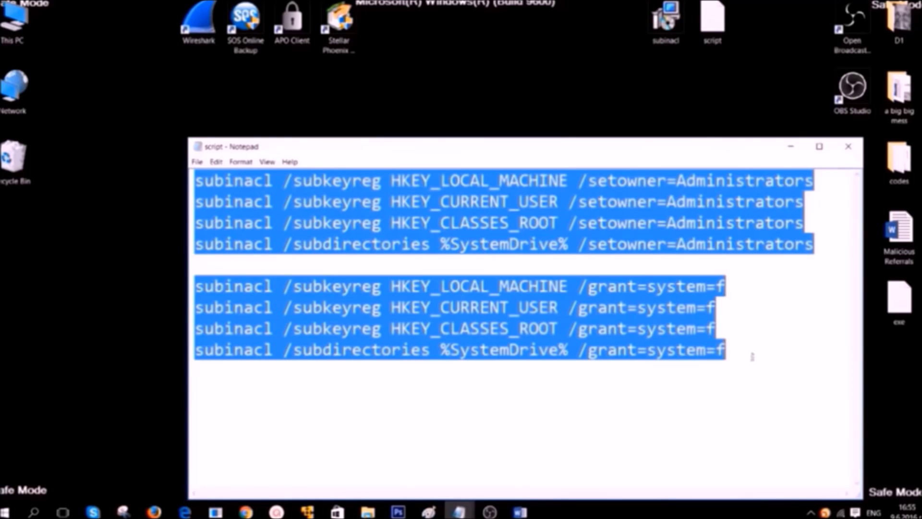
{"action": "left_click", "coordinate": [791, 146]}
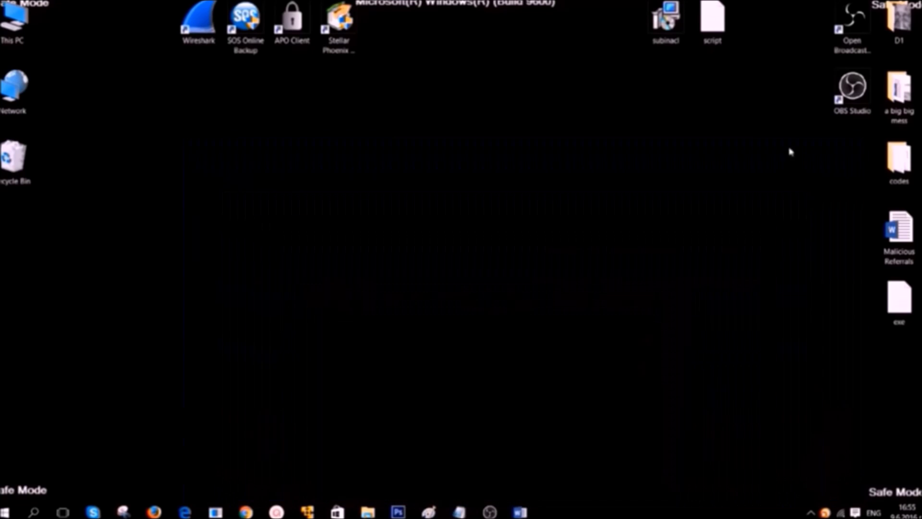
- Run subinacl.msi, accept the licence, install SubInAcl.exe and finish the wizard
{"action": "double_click", "coordinate": [665, 19]}
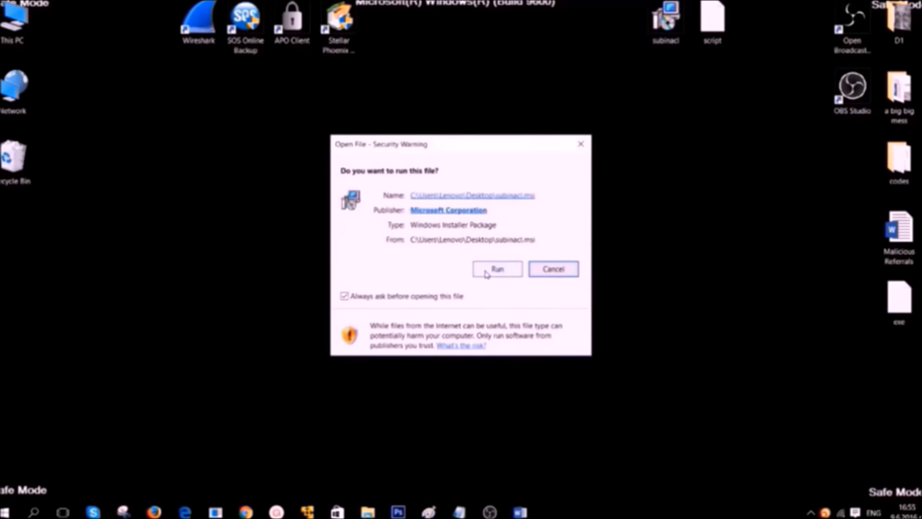
{"action": "left_click", "coordinate": [487, 274]}
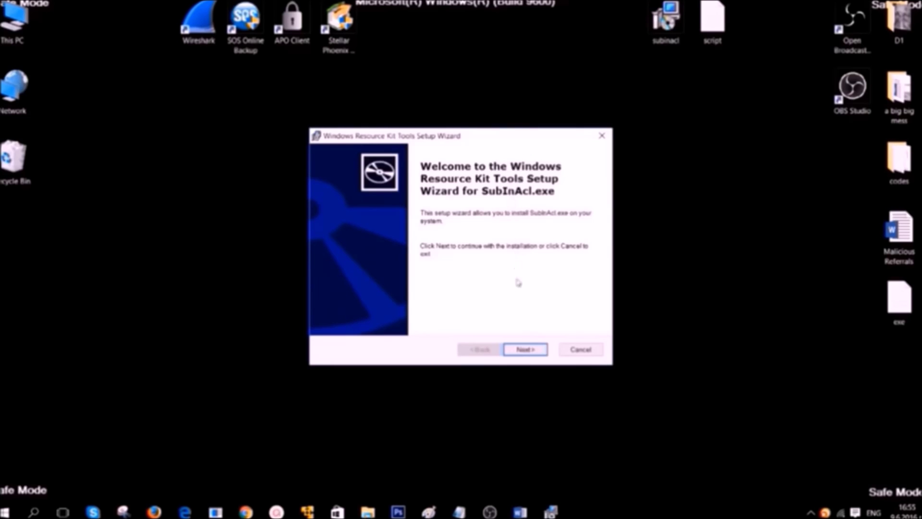
{"action": "left_click", "coordinate": [527, 350]}
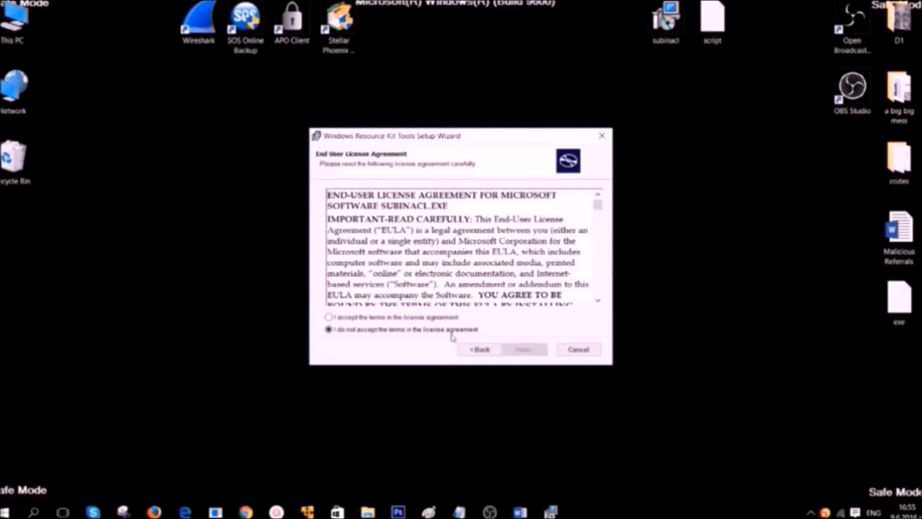
{"action": "left_click", "coordinate": [431, 318]}
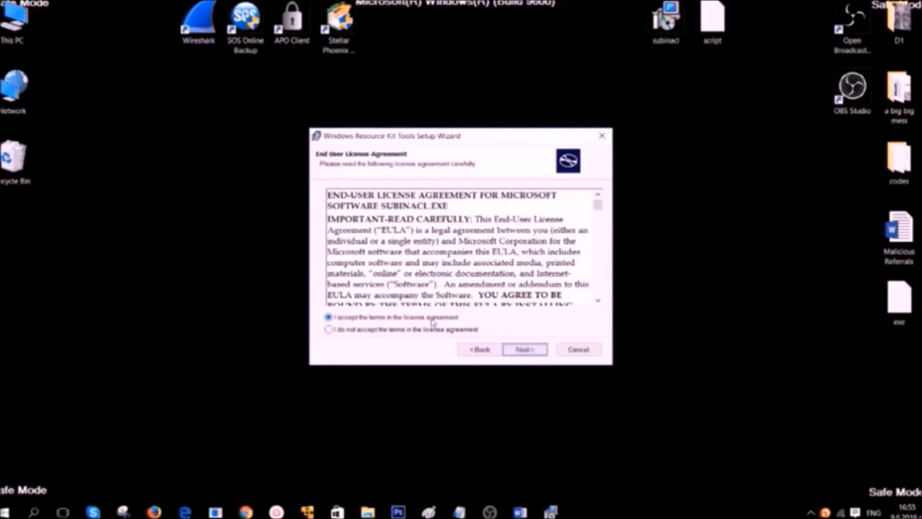
{"action": "left_click", "coordinate": [520, 348]}
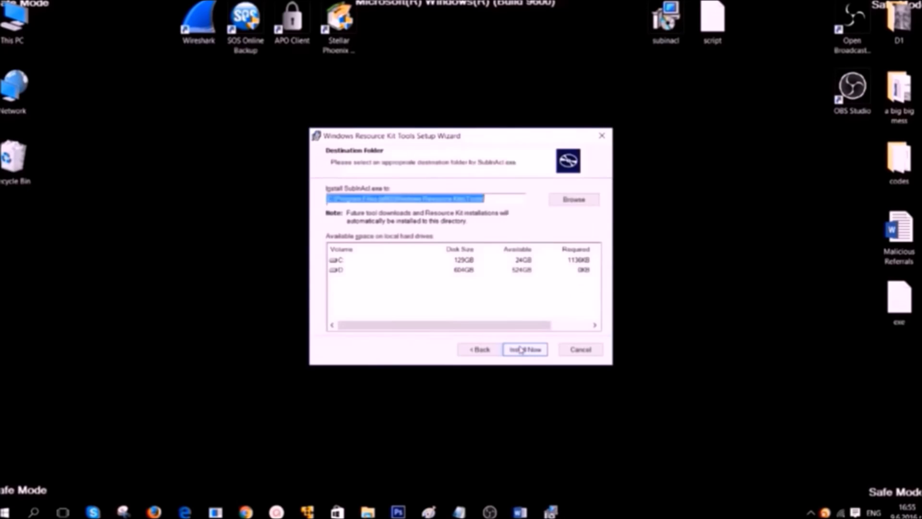
{"action": "left_click", "coordinate": [520, 349]}
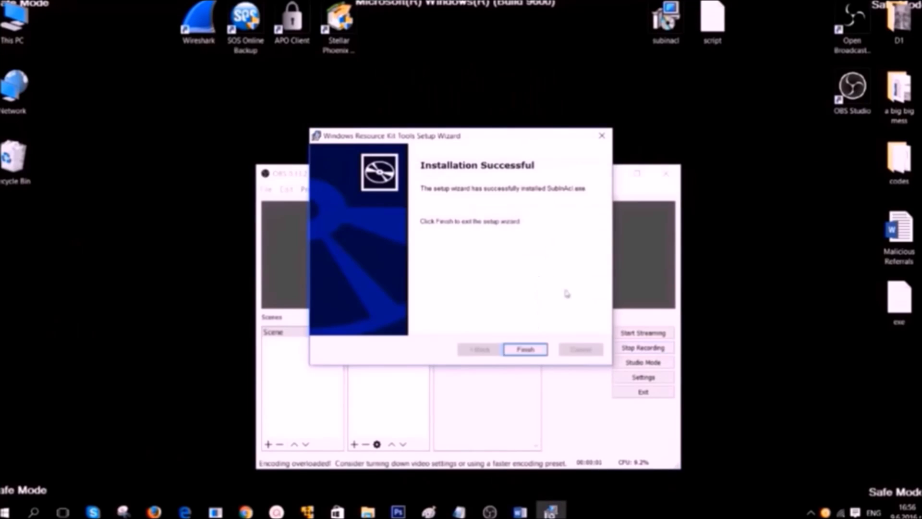
{"action": "left_click", "coordinate": [528, 349]}
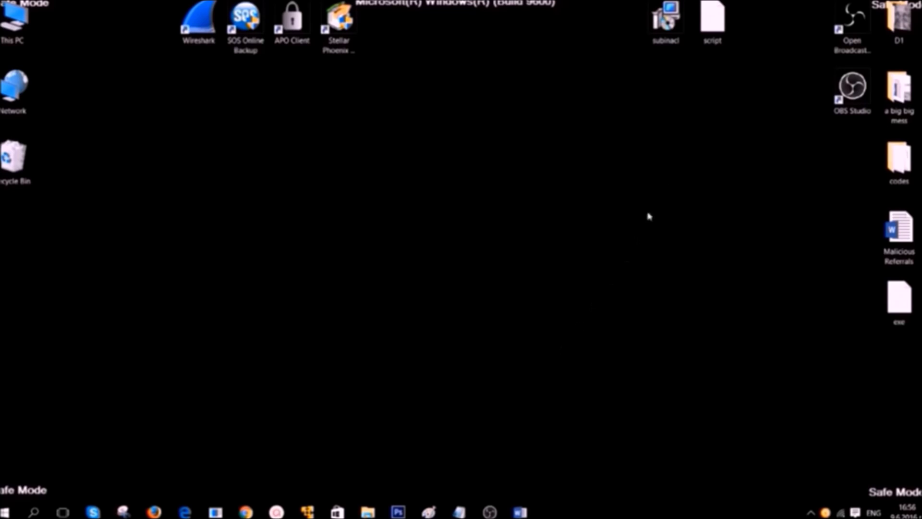
- Reopen the script and Save As FIX.BAT on the desktop with Save as type All Files
{"action": "double_click", "coordinate": [712, 24]}
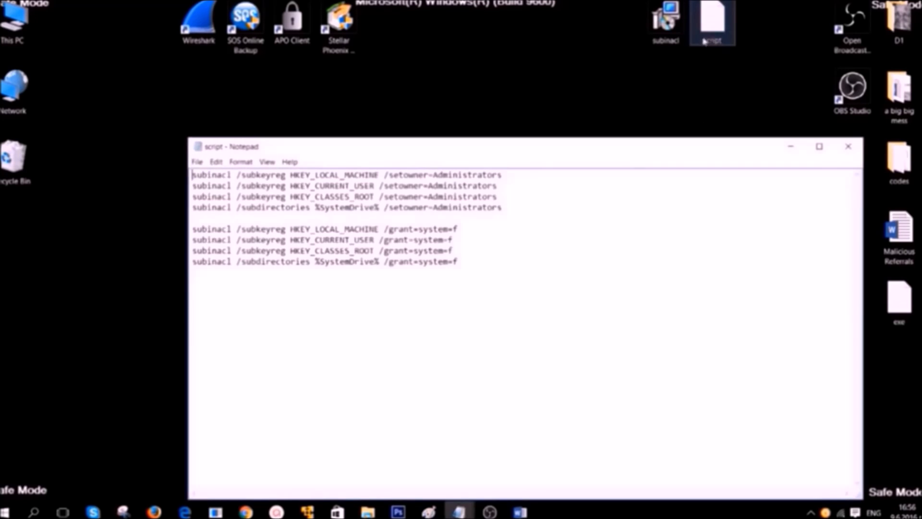
{"action": "left_click_drag", "start_coordinate": [483, 267], "coordinate": [191, 169]}
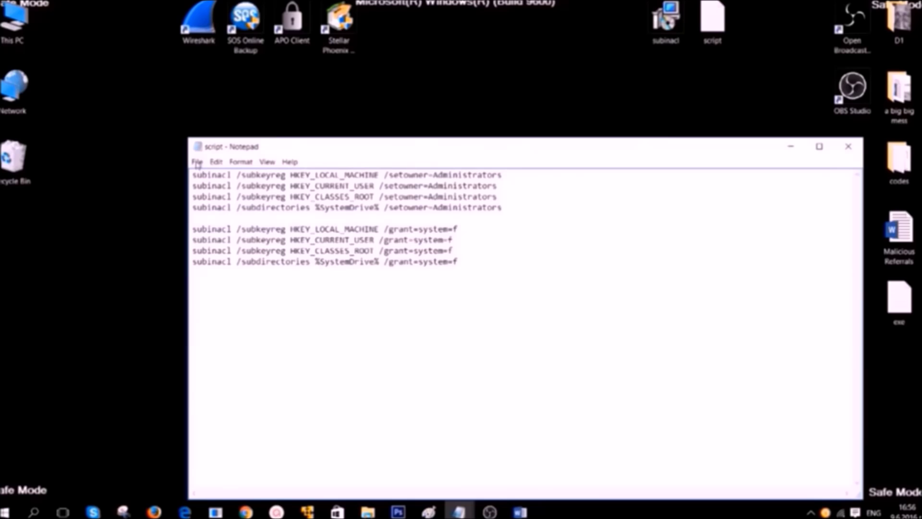
{"action": "left_click", "coordinate": [198, 163]}
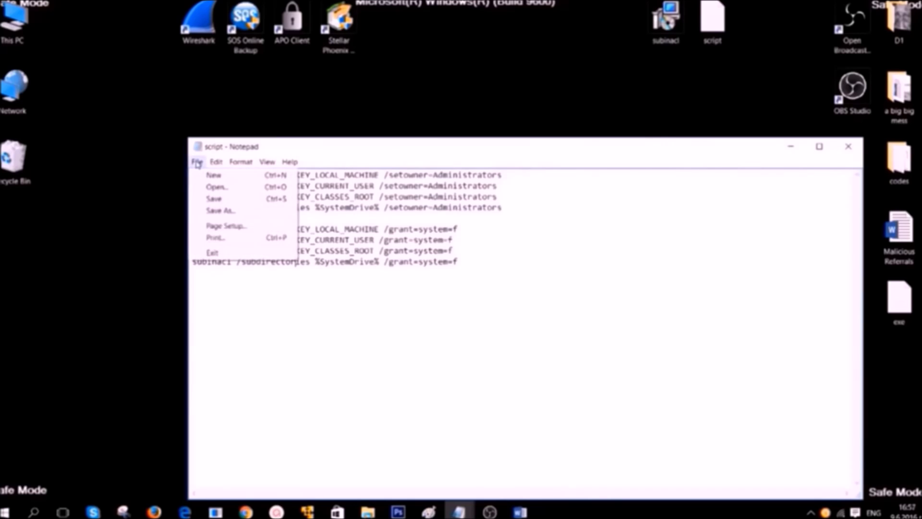
{"action": "left_click", "coordinate": [222, 211]}
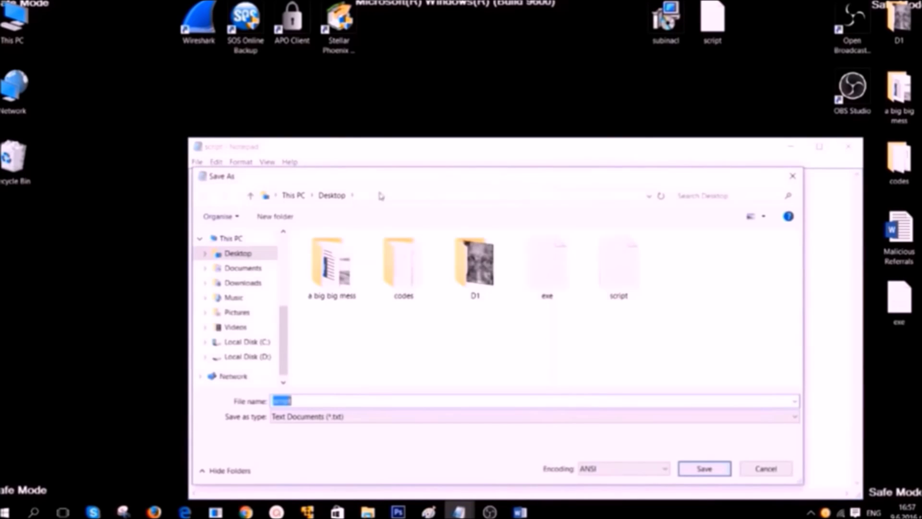
{"action": "left_click_drag", "start_coordinate": [397, 178], "coordinate": [382, 101]}
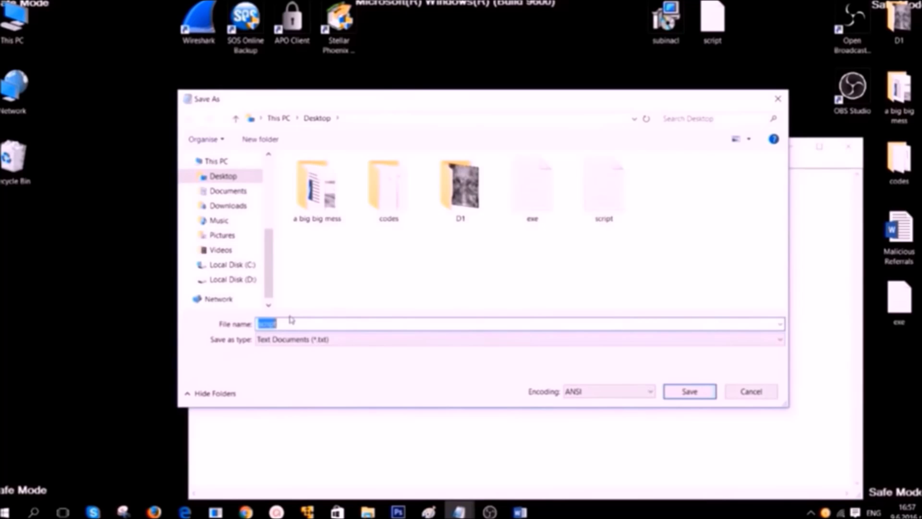
{"action": "type", "text": "FI"}
{"action": "type", "text": "X"}
{"action": "type", "text": "AT"}
{"action": "left_click_drag", "start_coordinate": [282, 323], "coordinate": [272, 323]}
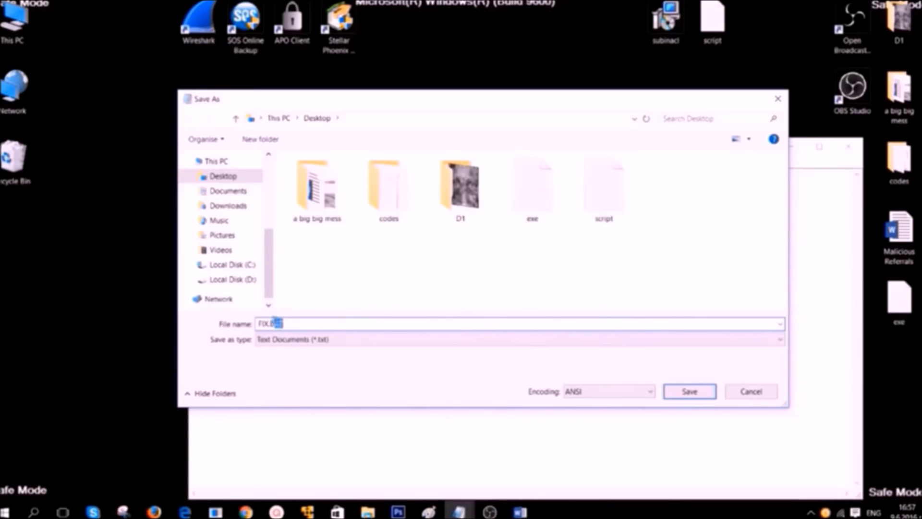
{"action": "left_click", "coordinate": [287, 324]}
{"action": "type", "text": "T"}
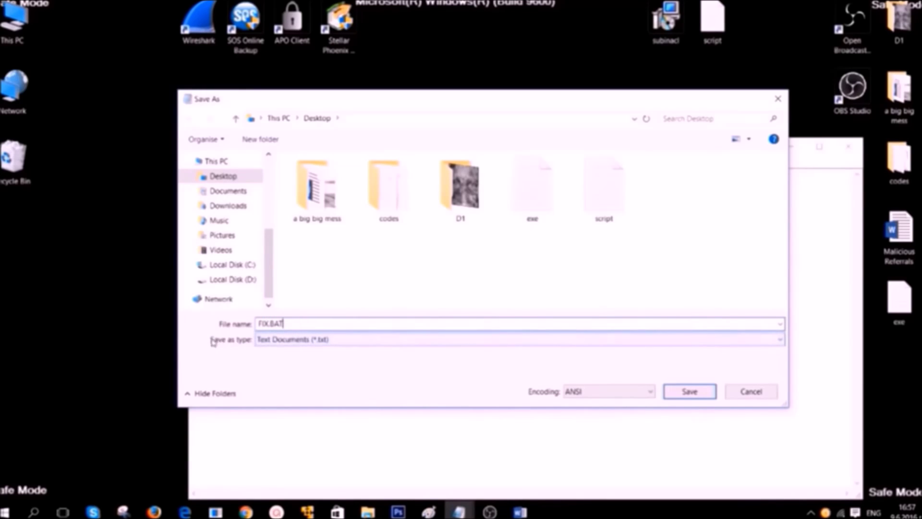
{"action": "left_click", "coordinate": [286, 340]}
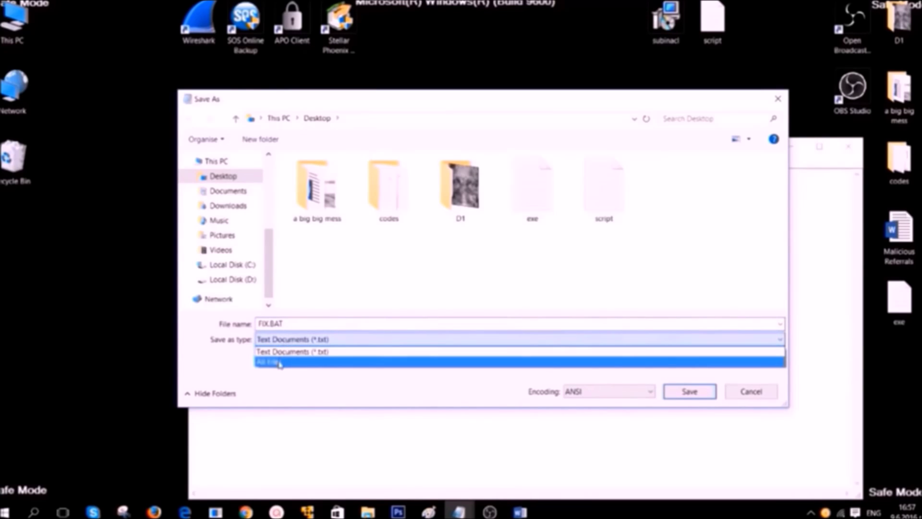
{"action": "left_click", "coordinate": [280, 362]}
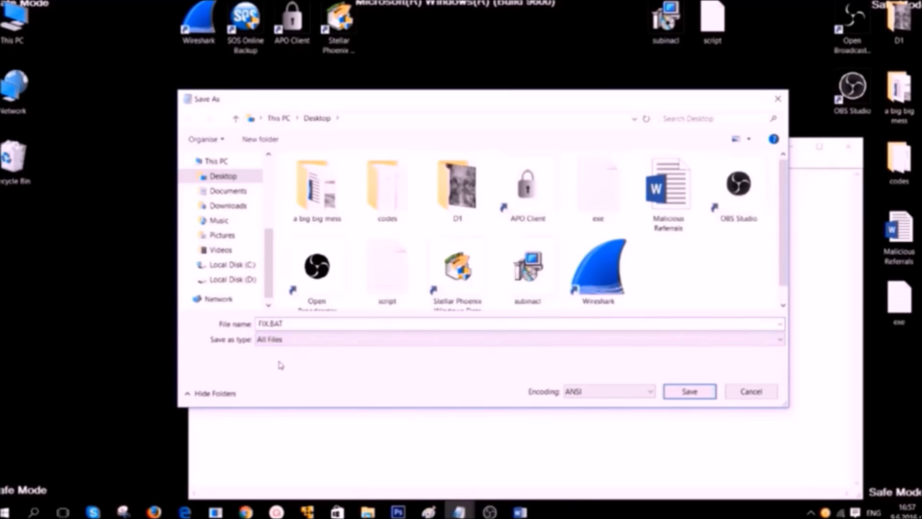
{"action": "left_click", "coordinate": [677, 396]}
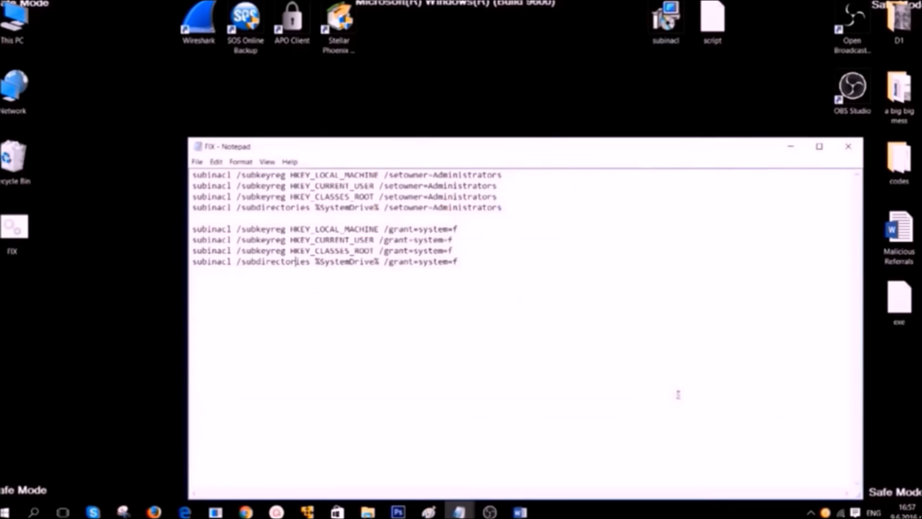
- Select the FIX file on the desktop, then open Local Disk (C:) from This PC
{"action": "left_click", "coordinate": [797, 147]}
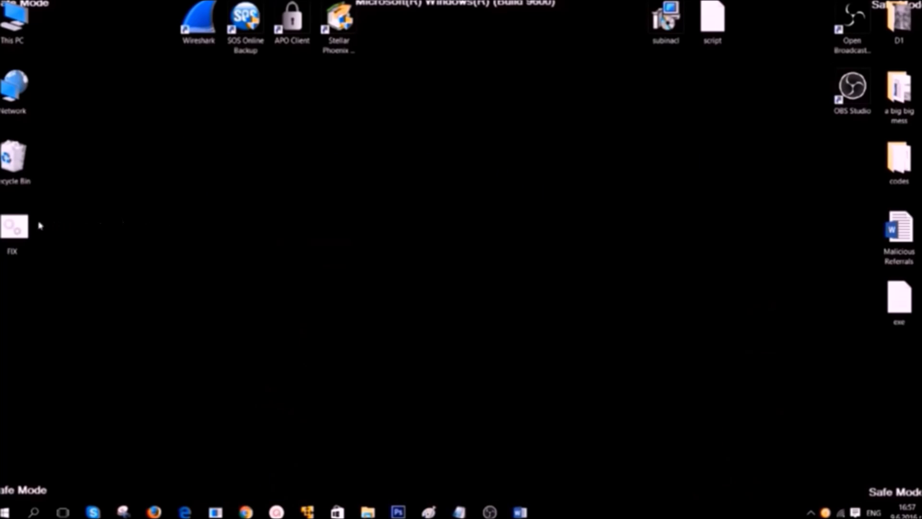
{"action": "left_click", "coordinate": [20, 228]}
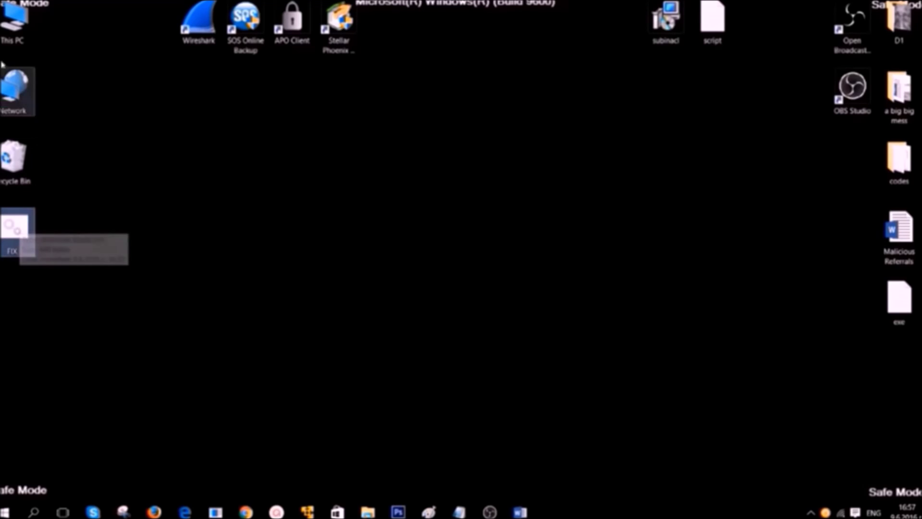
{"action": "left_click", "coordinate": [9, 27]}
{"action": "double_click", "coordinate": [10, 26]}
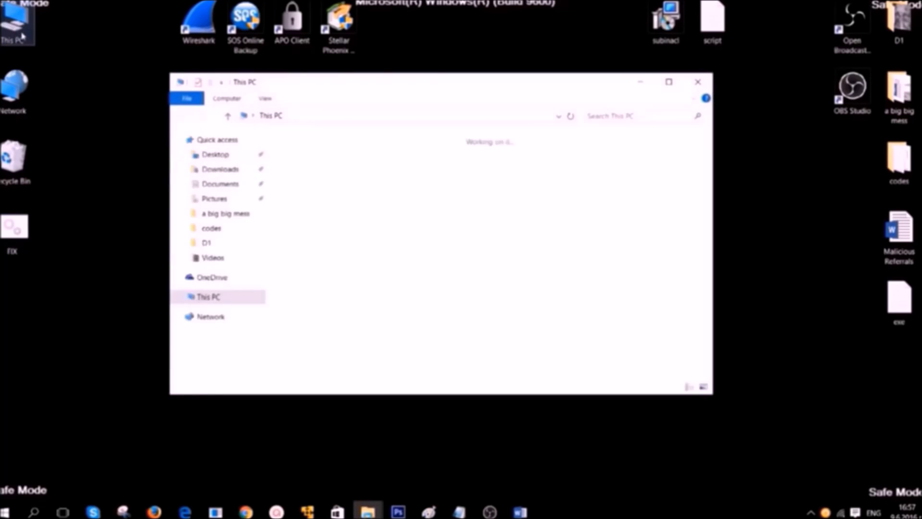
{"action": "double_click", "coordinate": [343, 284]}
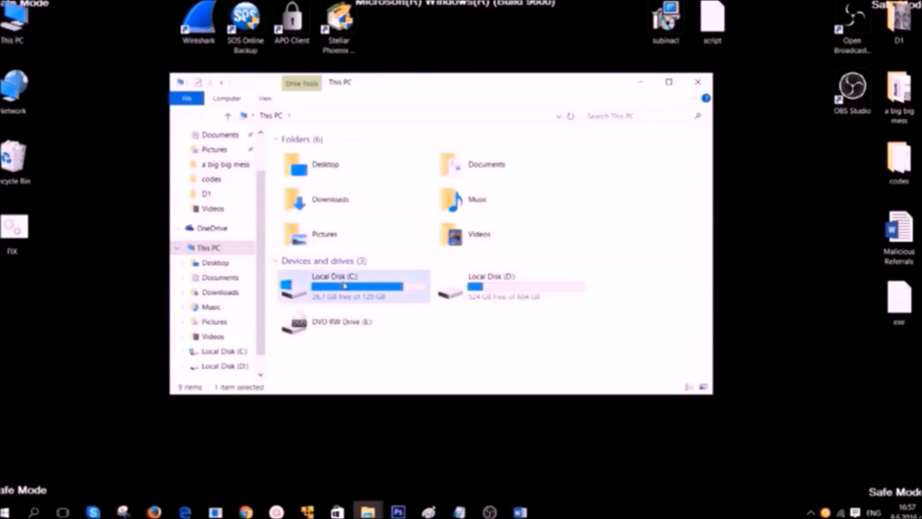
- Navigate to Program Files (x86) > Windows Resource Kits > Tools
{"action": "scroll", "coordinate": [343, 286], "scroll_direction": "down", "scroll_amount": 3}
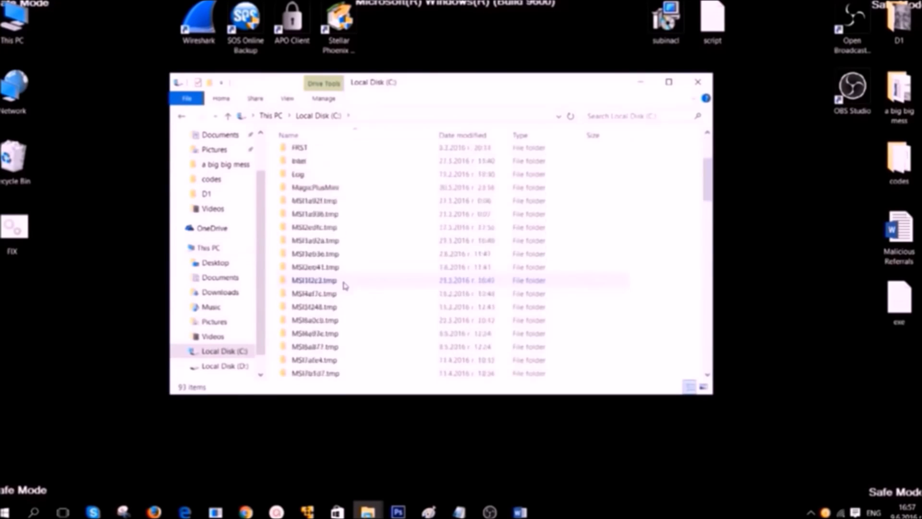
{"action": "scroll", "coordinate": [343, 286], "scroll_direction": "down", "scroll_amount": 3}
{"action": "scroll", "coordinate": [344, 287], "scroll_direction": "down", "scroll_amount": 8}
{"action": "scroll", "coordinate": [345, 287], "scroll_direction": "down", "scroll_amount": 10}
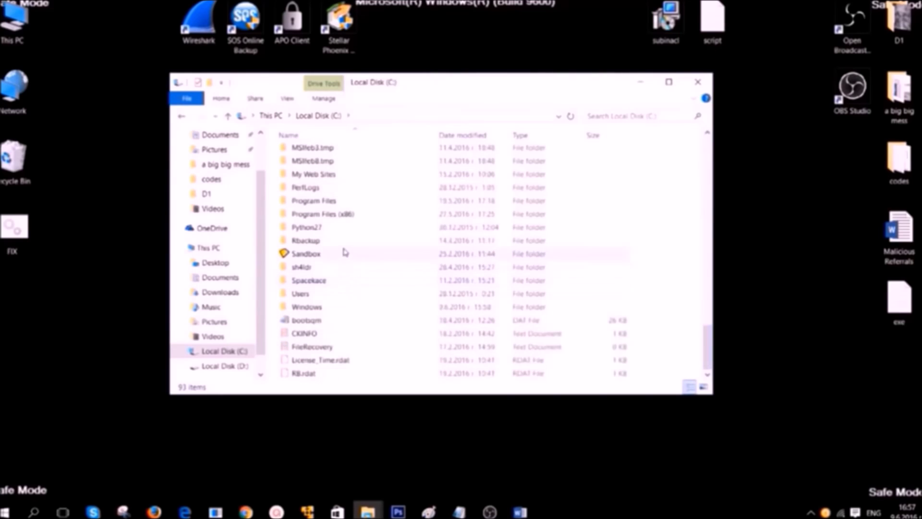
{"action": "double_click", "coordinate": [331, 213]}
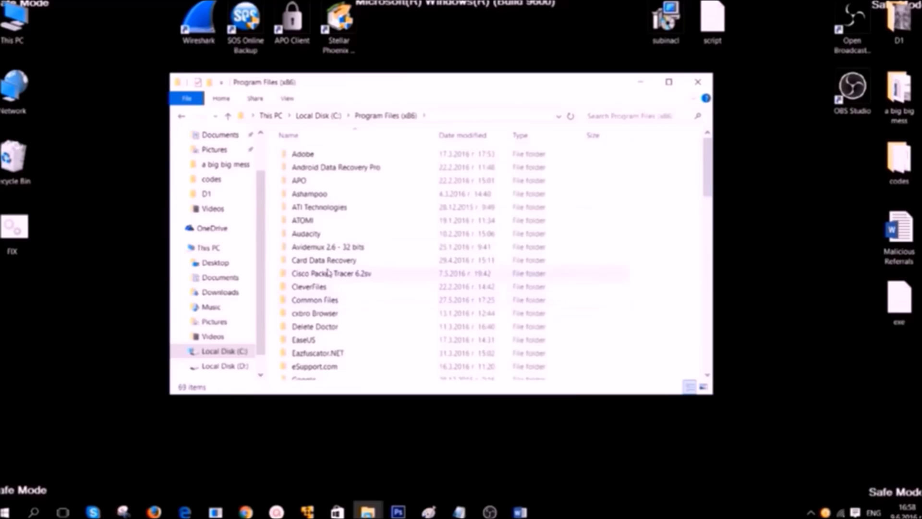
{"action": "type", "text": "windows l"}
{"action": "key", "text": "Down"}
{"action": "key", "text": "Down"}
{"action": "key", "text": "Down"}
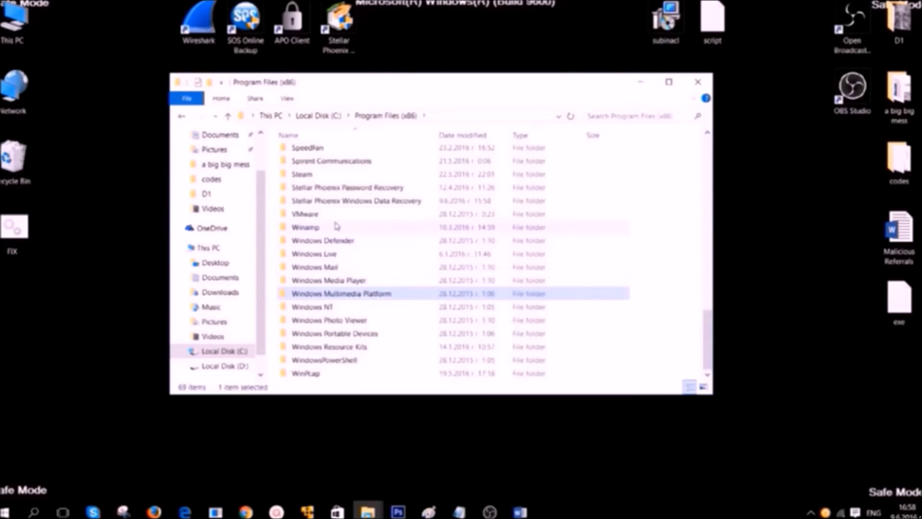
{"action": "key", "text": "Down"}
{"action": "left_click", "coordinate": [343, 346]}
{"action": "double_click", "coordinate": [343, 345]}
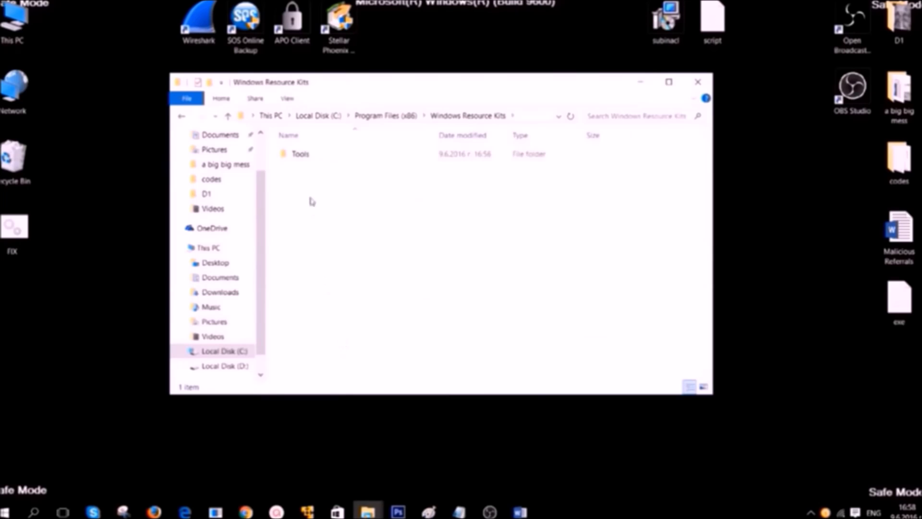
{"action": "left_click", "coordinate": [297, 162]}
{"action": "double_click", "coordinate": [297, 162]}
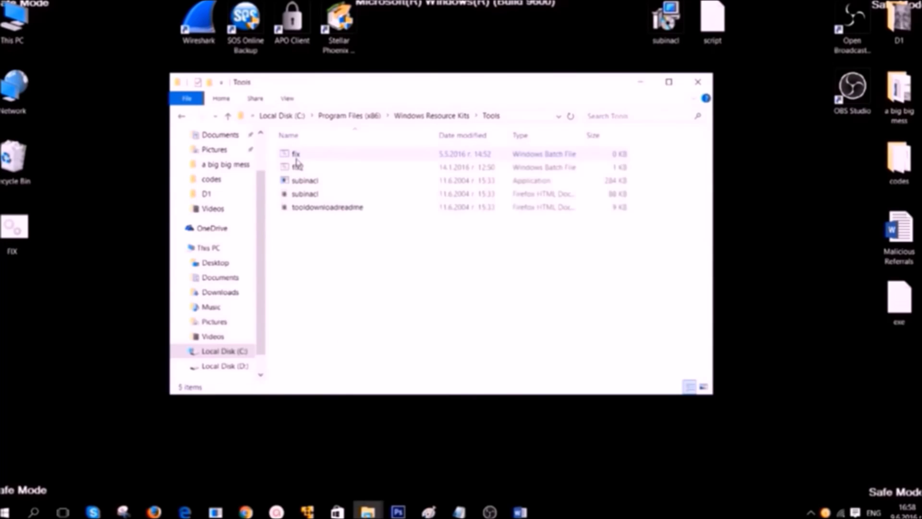
- Paste FIX.BAT into Tools, replacing the existing file, and close the folder window
{"action": "right_click", "coordinate": [300, 239]}
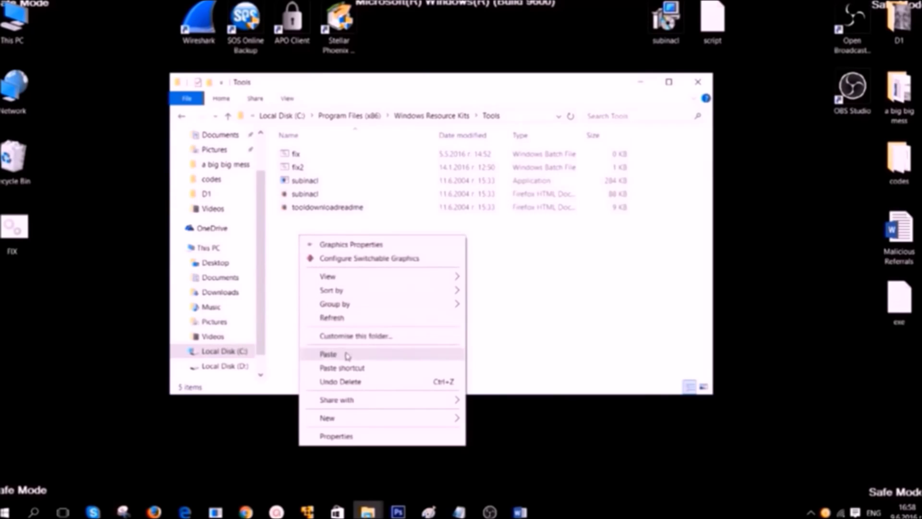
{"action": "left_click", "coordinate": [347, 355]}
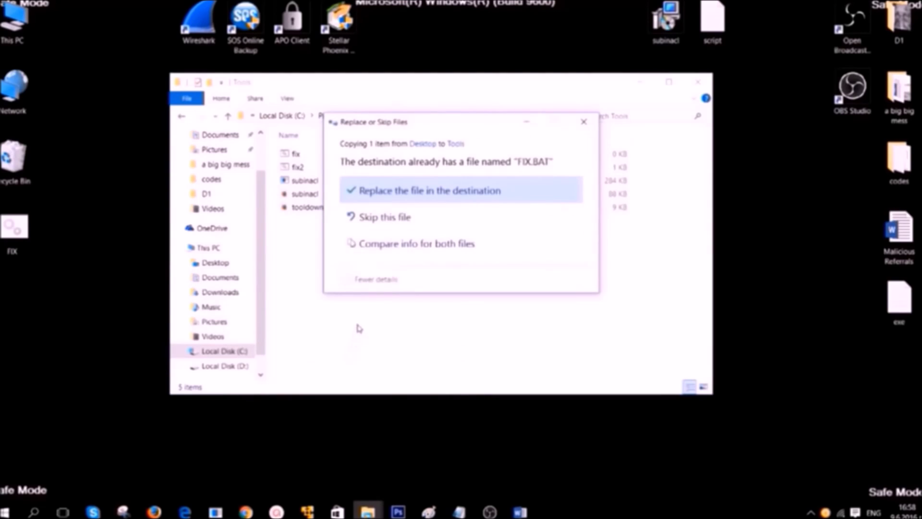
{"action": "left_click", "coordinate": [383, 193]}
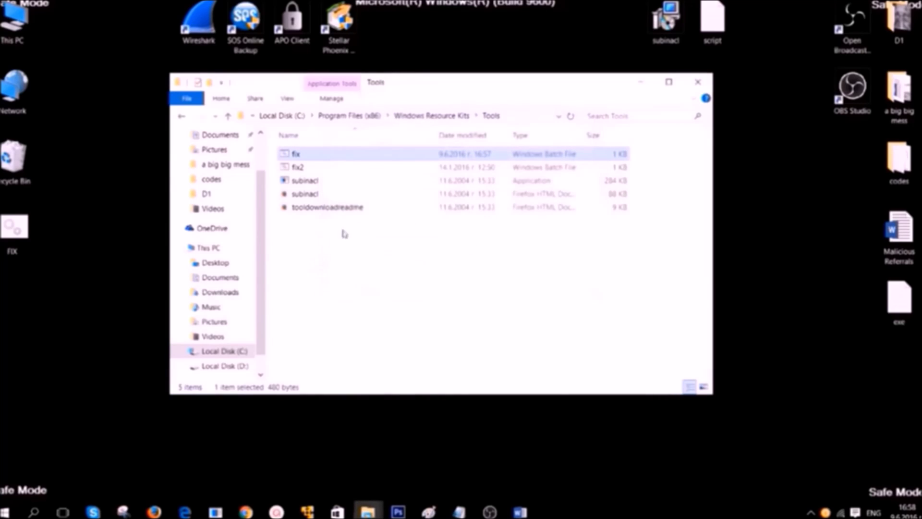
{"action": "left_click", "coordinate": [307, 155]}
{"action": "left_click", "coordinate": [695, 84]}
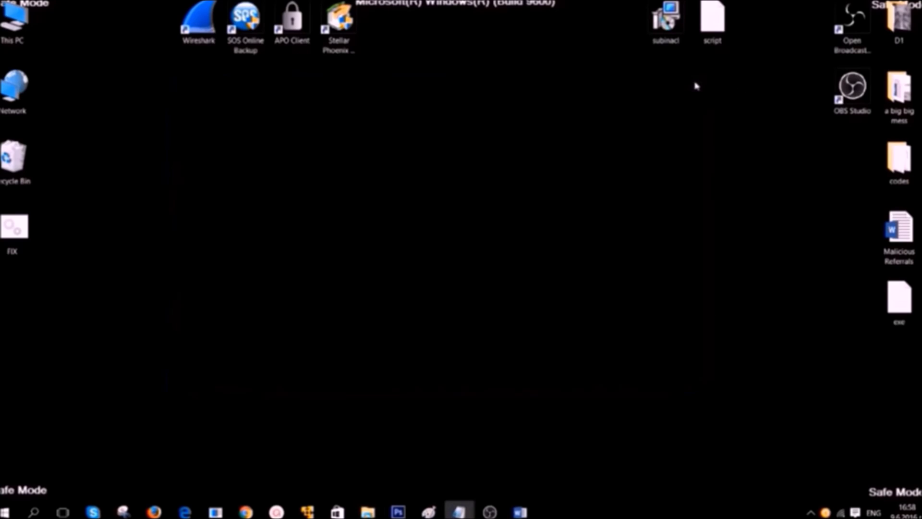
- Launch Command Prompt with Win+R and CMD, and centre its window
{"action": "key", "text": "super+r"}
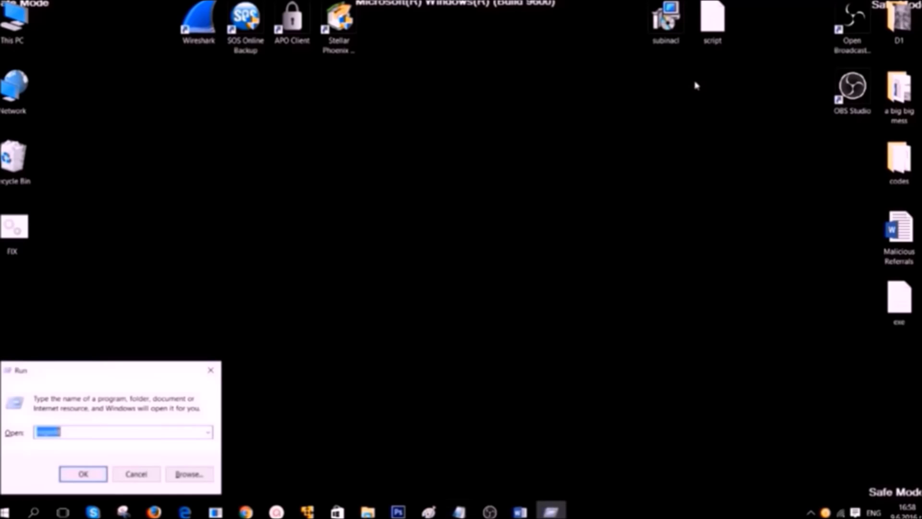
{"action": "type", "text": "C"}
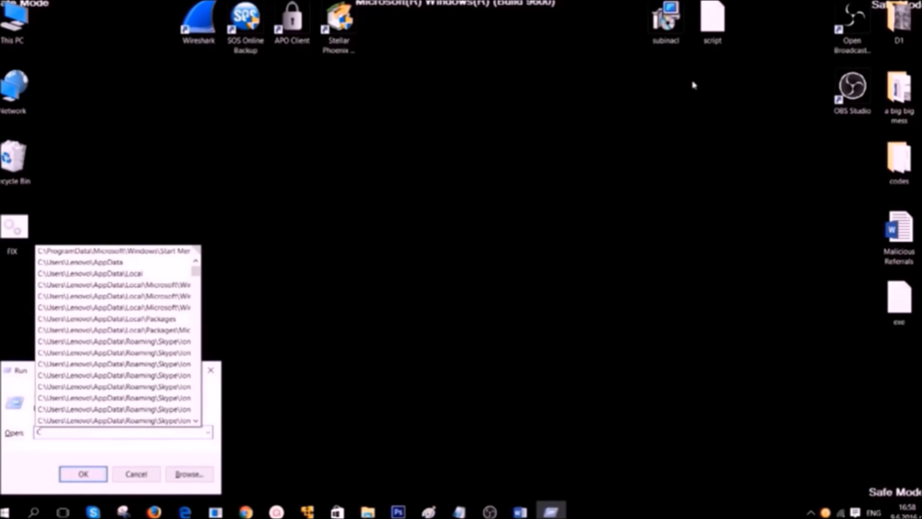
{"action": "type", "text": "MD"}
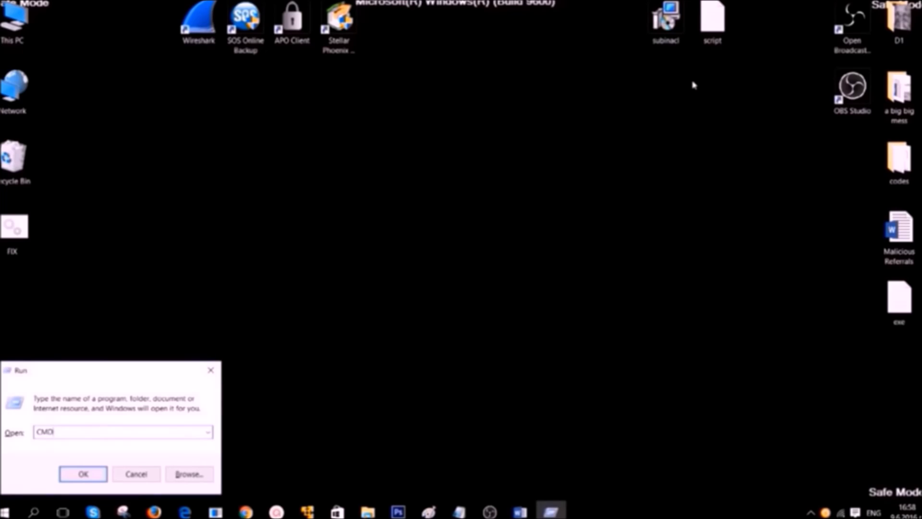
{"action": "key", "text": "Return"}
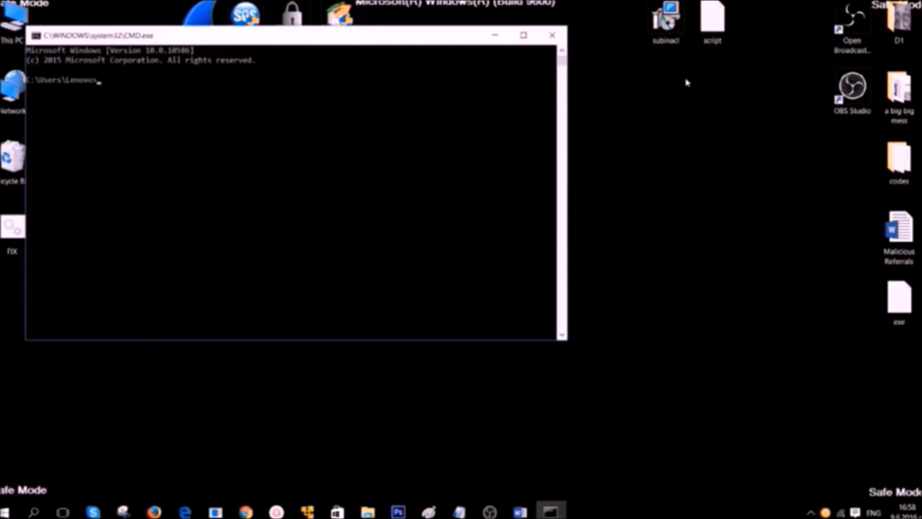
{"action": "left_click_drag", "start_coordinate": [302, 35], "coordinate": [455, 103]}
{"action": "left_click", "coordinate": [373, 160]}
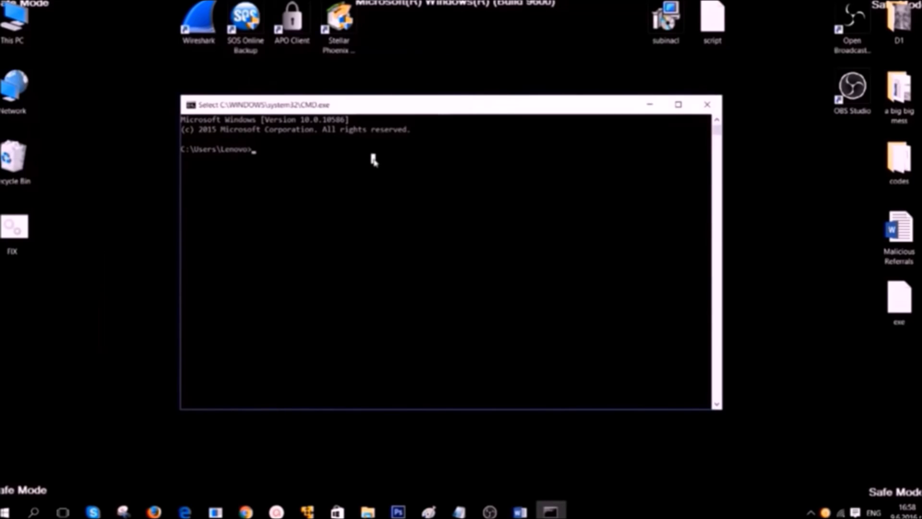
- Change into C:/Program Files (x86)/Windows Resource Kits/Tools and run FIX.BAT
{"action": "type", "text": "CD C:/"}
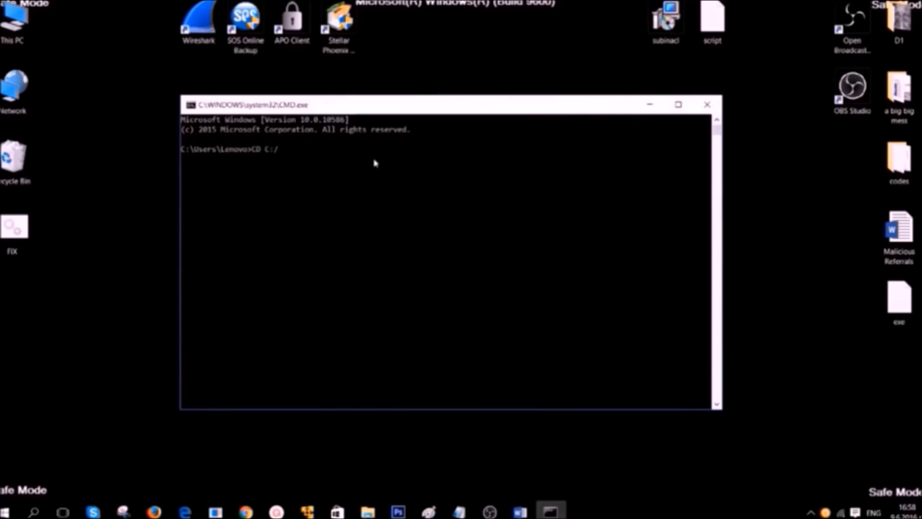
{"action": "type", "text": "pR"}
{"action": "type", "text": "P"}
{"action": "type", "text": "ROGRAM FI"}
{"action": "key", "text": "BackSpace"}
{"action": "key", "text": "BackSpace"}
{"action": "type", "text": "(X"}
{"action": "type", "text": "8"}
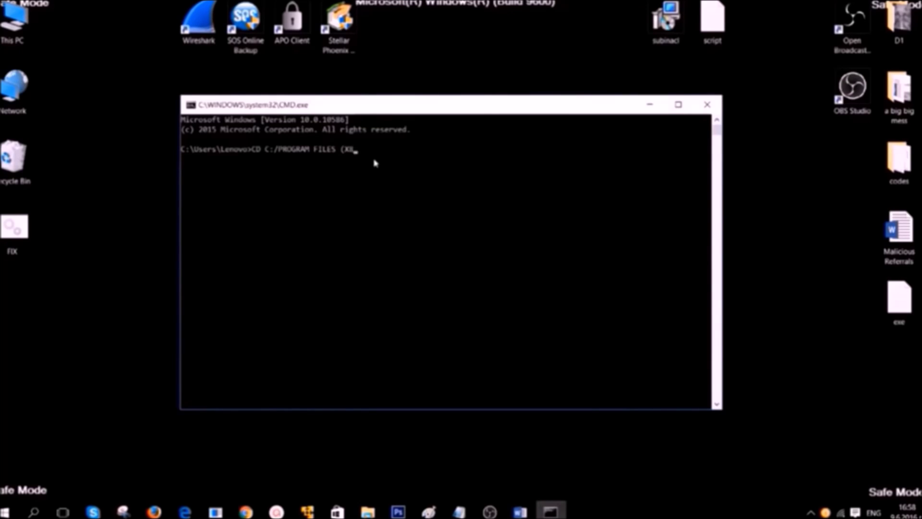
{"action": "type", "text": "6)/"}
{"action": "type", "text": "WIN"}
{"action": "type", "text": "DOWS RESOUR"}
{"action": "type", "text": "CE KITS"}
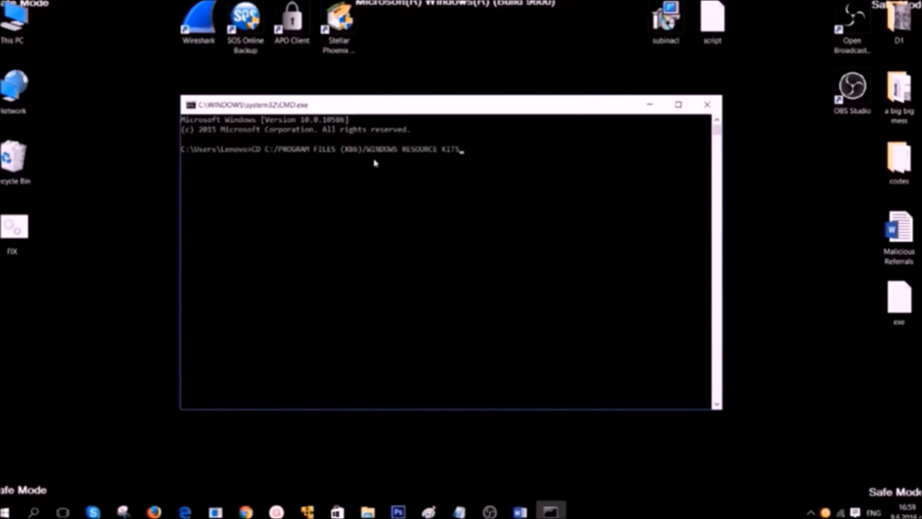
{"action": "type", "text": "/TOO"}
{"action": "type", "text": "LS"}
{"action": "key", "text": "Return"}
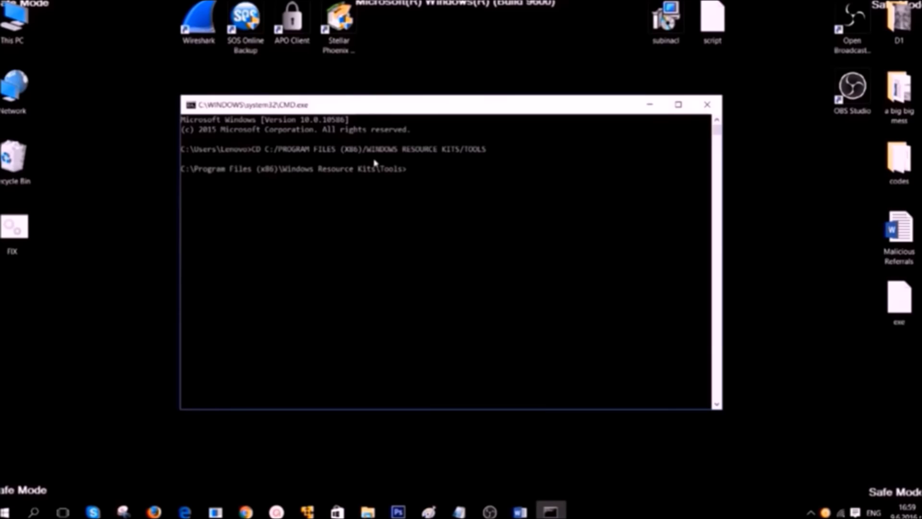
{"action": "type", "text": "FIX."}
{"action": "type", "text": "BAT"}
{"action": "key", "text": "Return"}
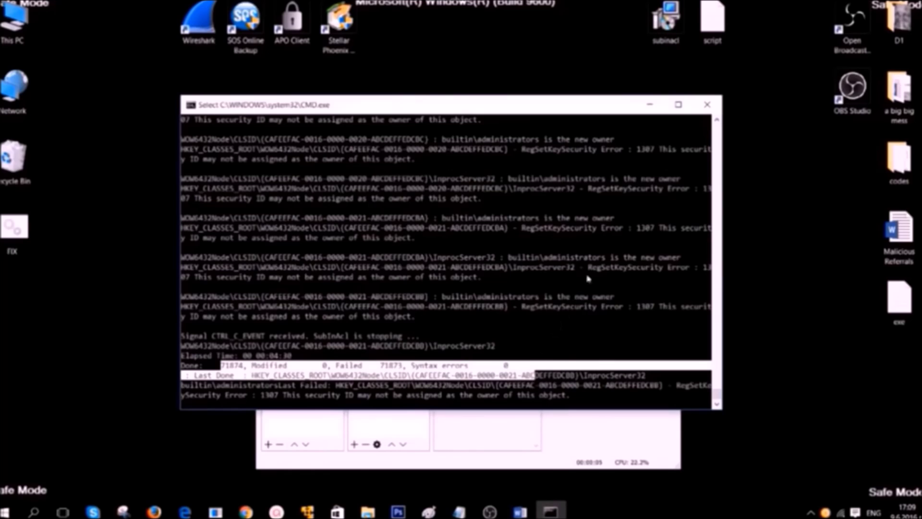
- Close Command Prompt once SubInAcl stops with 71,874 keys processed and 71,873 failed
{"action": "left_click", "coordinate": [708, 106]}
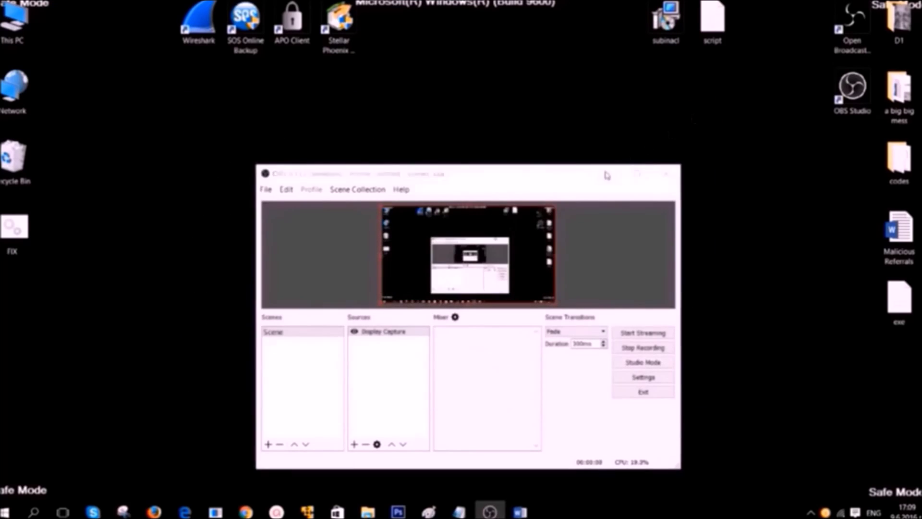
- Minimize OBS, find and check the File History backup settings, then close them
{"action": "left_click", "coordinate": [606, 174]}
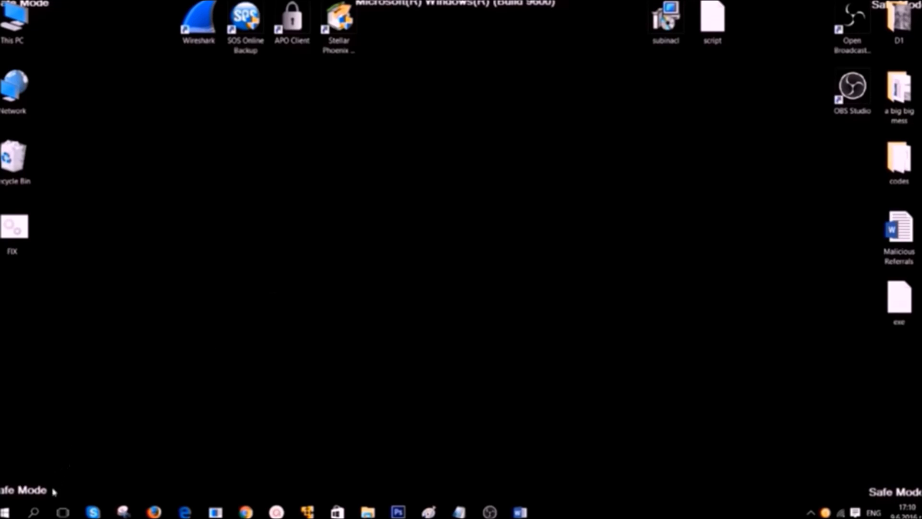
{"action": "left_click", "coordinate": [33, 512]}
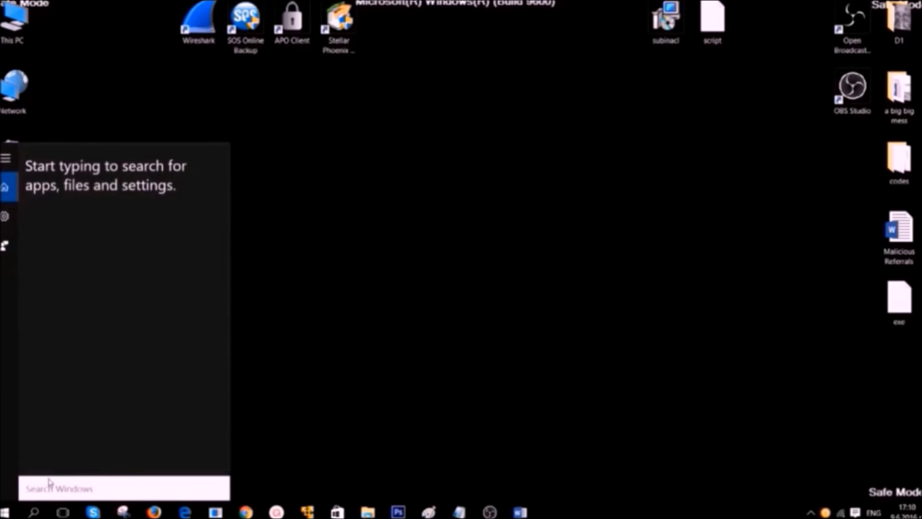
{"action": "type", "text": "File His"}
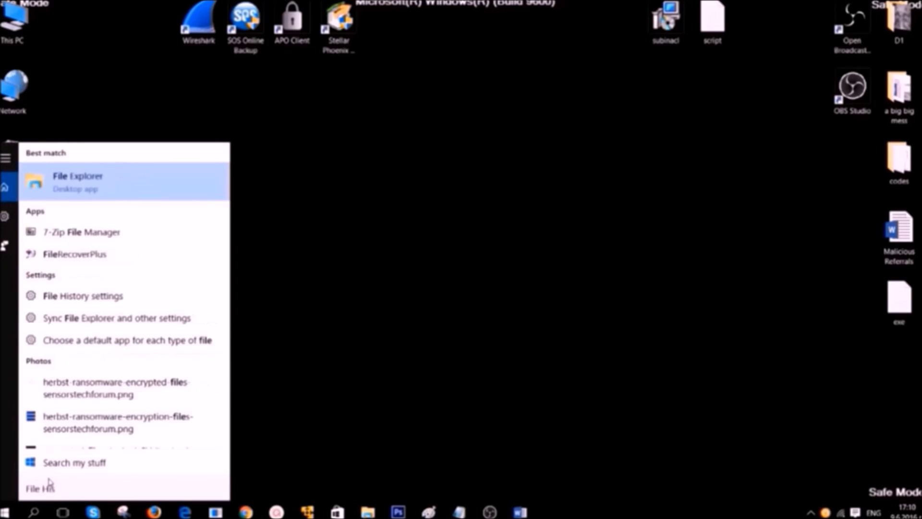
{"action": "type", "text": "tory"}
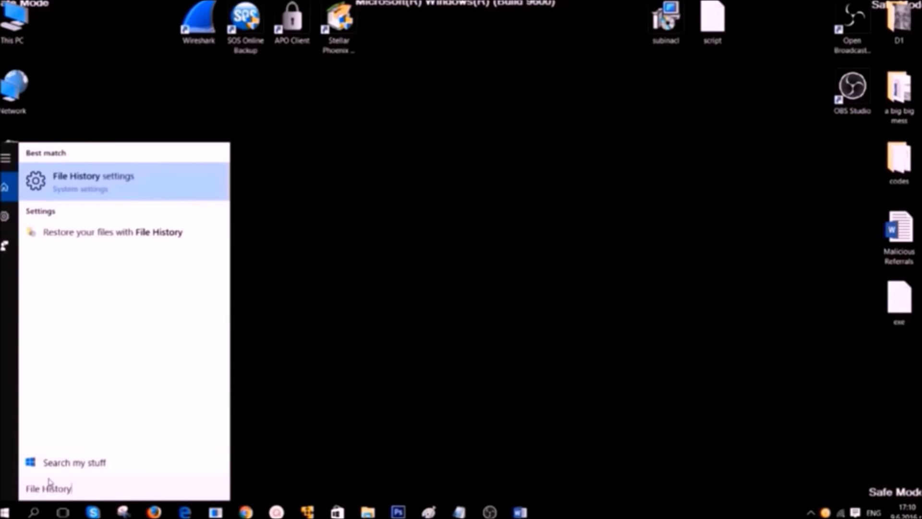
{"action": "key", "text": "Return"}
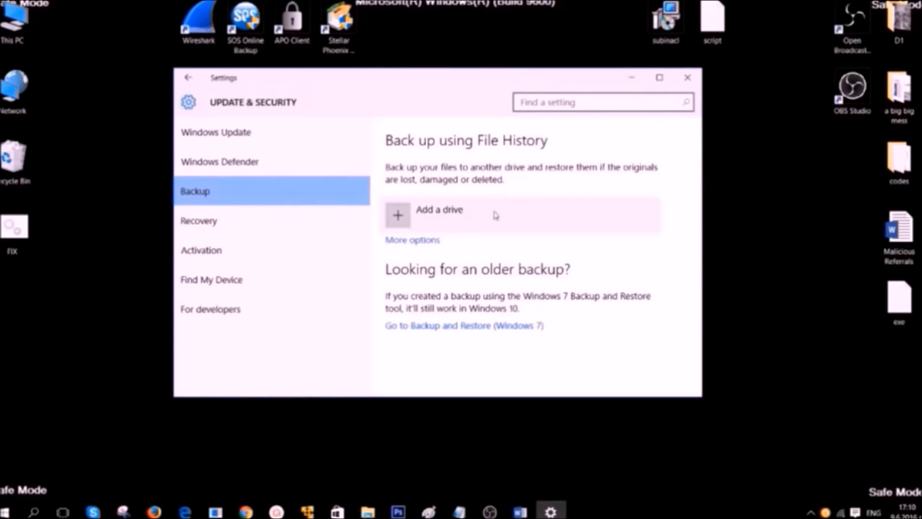
{"action": "left_click", "coordinate": [685, 82]}
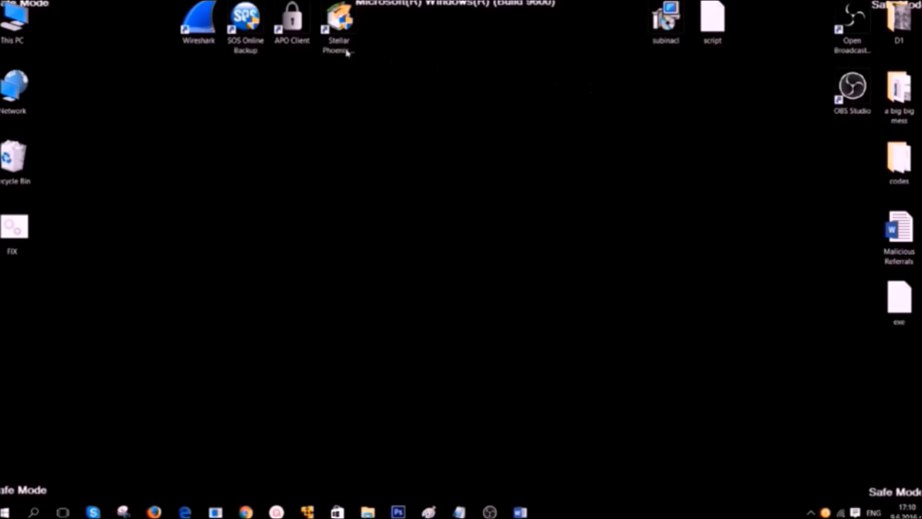
- Launch Stellar Phoenix and run a Normal scan of the C:\ volume
{"action": "left_click", "coordinate": [335, 31]}
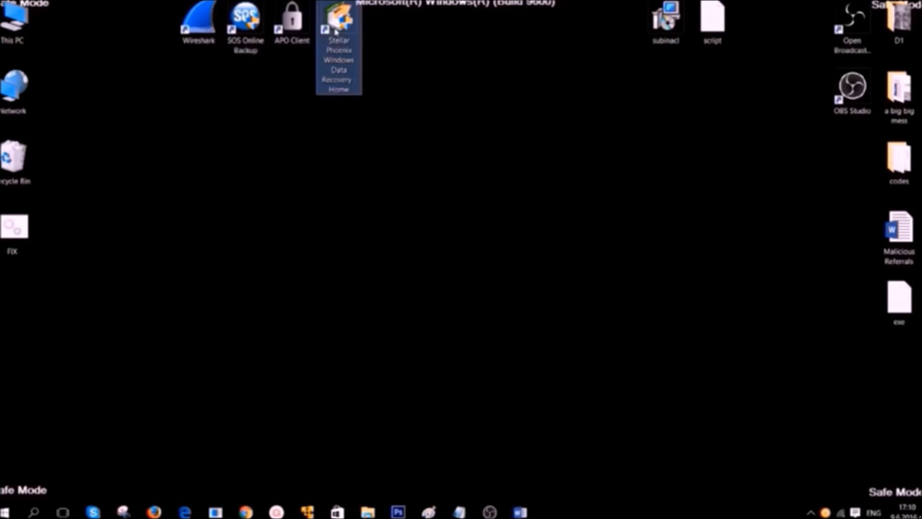
{"action": "double_click", "coordinate": [335, 32]}
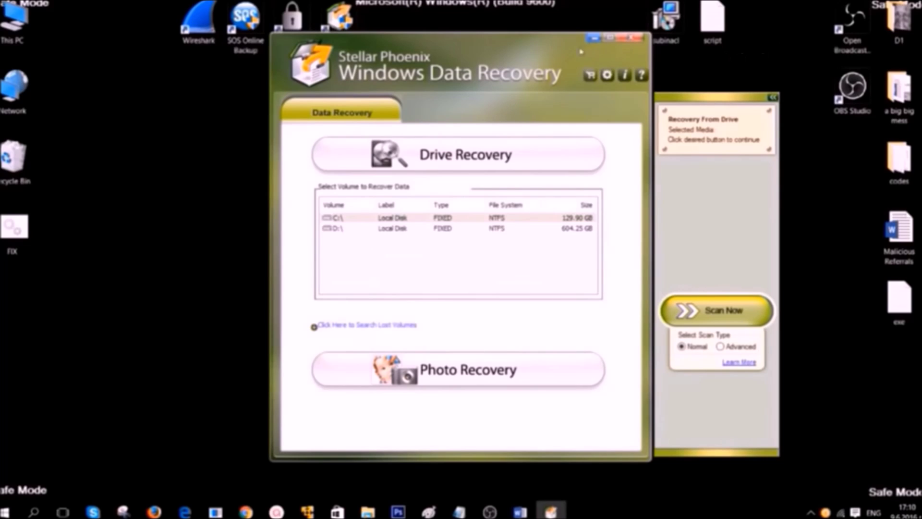
{"action": "left_click_drag", "start_coordinate": [549, 47], "coordinate": [529, 43]}
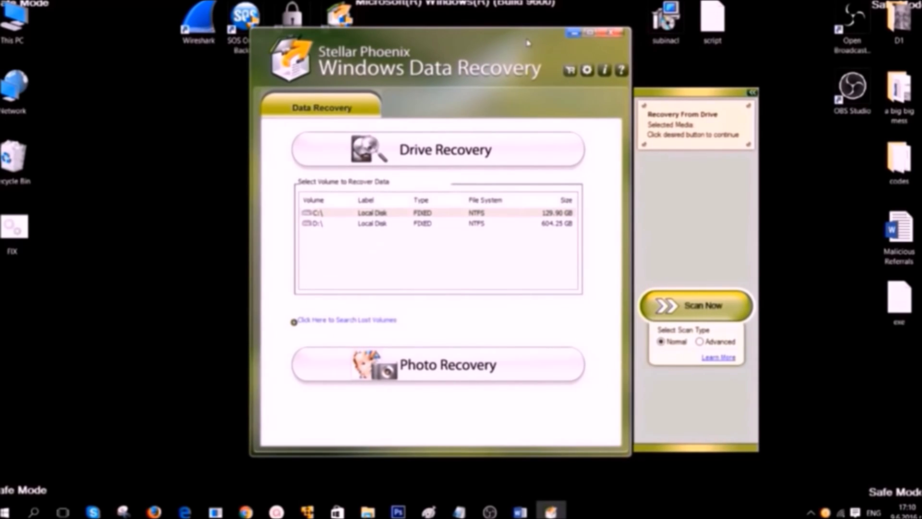
{"action": "left_click", "coordinate": [396, 215]}
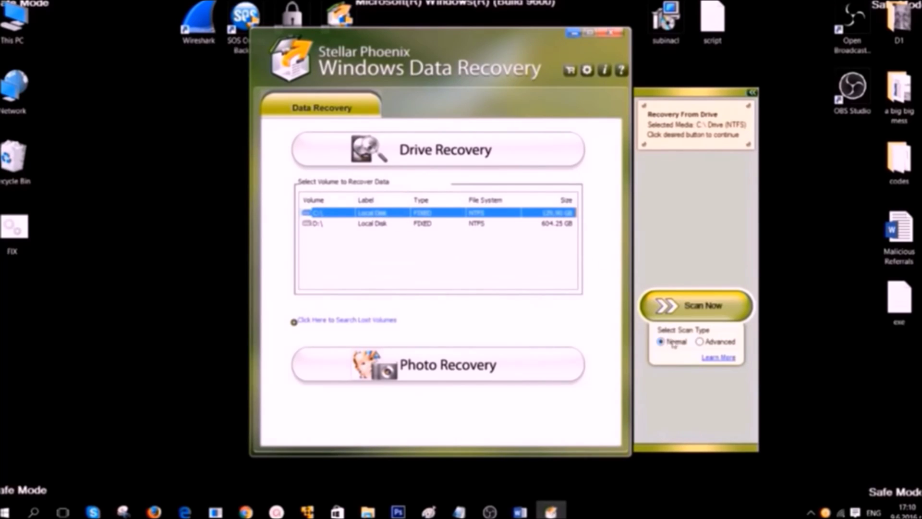
{"action": "left_click", "coordinate": [689, 308]}
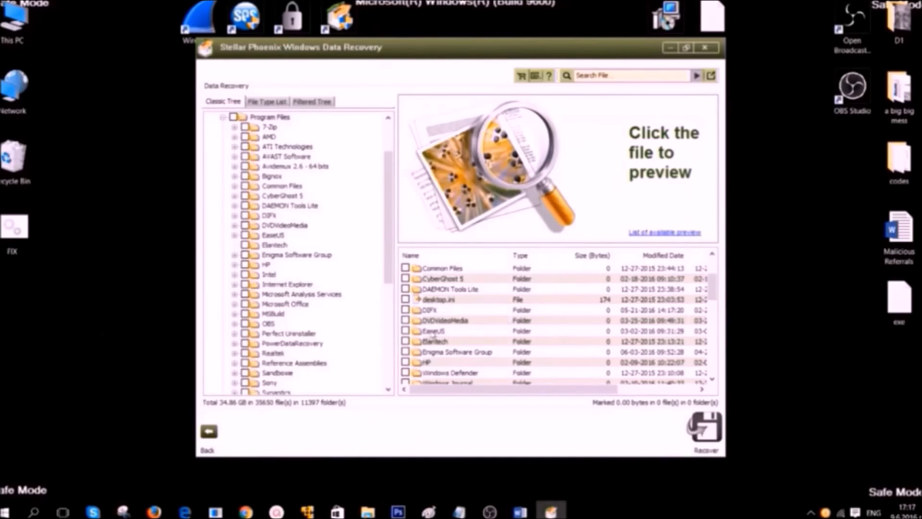
- In HP > HP LaserJet Professional, preview drivers.xml, tick CP1020.INF and others, then minimize
{"action": "scroll", "coordinate": [428, 339], "scroll_direction": "down", "scroll_amount": 1}
{"action": "scroll", "coordinate": [427, 345], "scroll_direction": "down", "scroll_amount": 1}
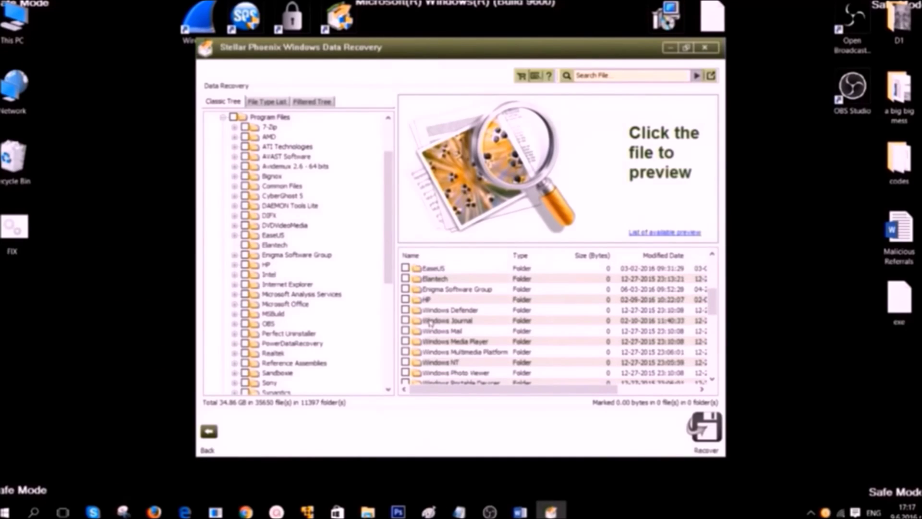
{"action": "double_click", "coordinate": [425, 299]}
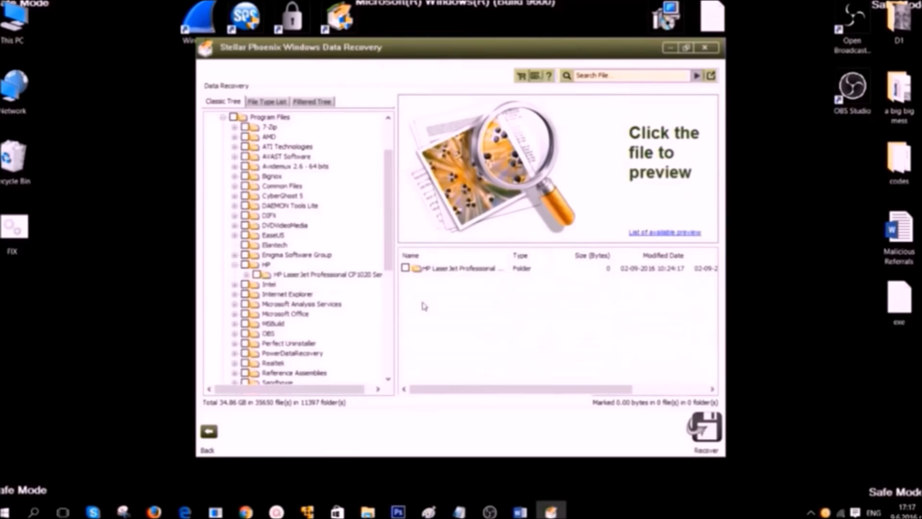
{"action": "double_click", "coordinate": [437, 269]}
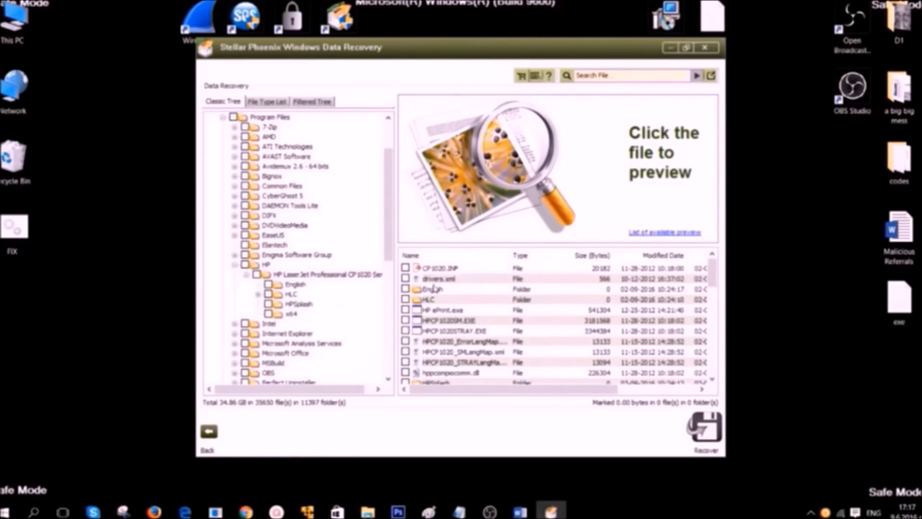
{"action": "left_click", "coordinate": [431, 280]}
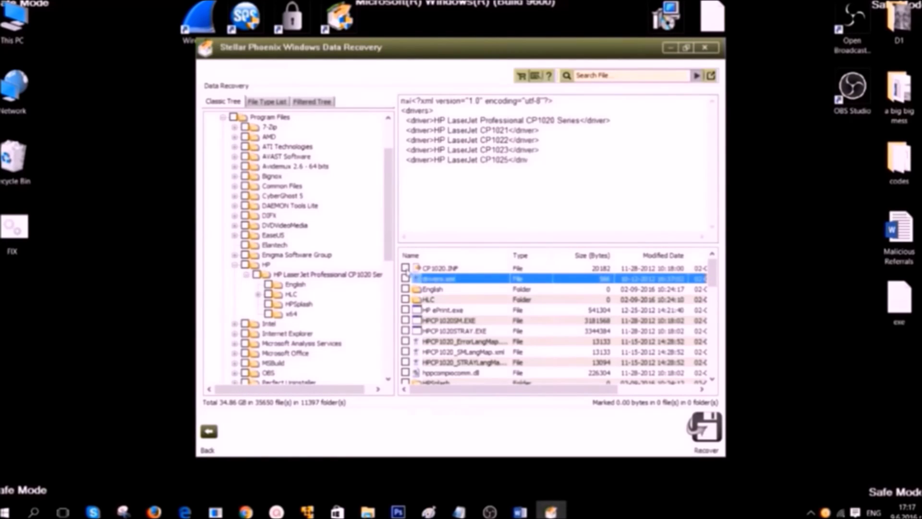
{"action": "left_click", "coordinate": [405, 267]}
{"action": "left_click", "coordinate": [404, 288]}
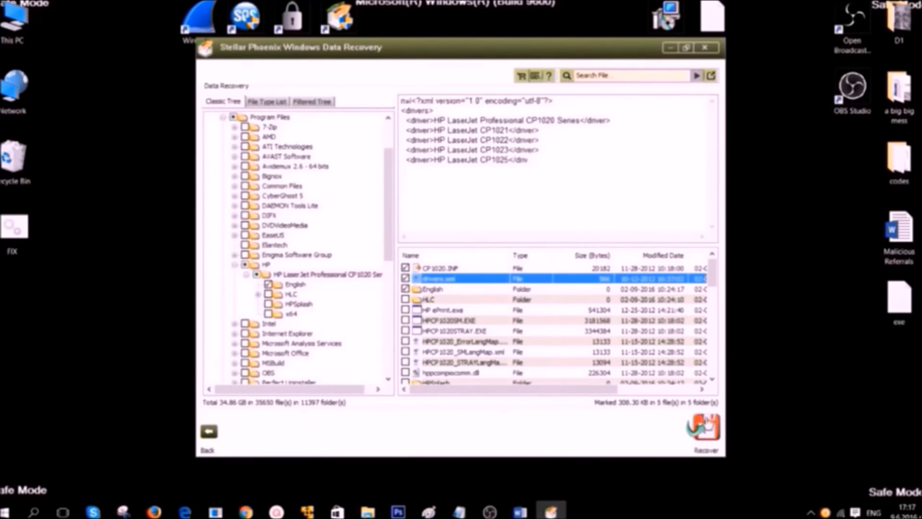
{"action": "left_click", "coordinate": [669, 48]}
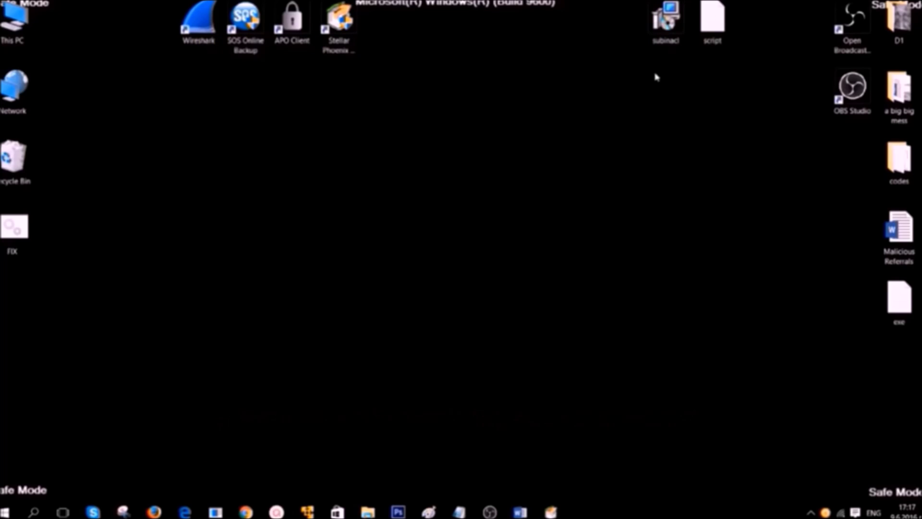